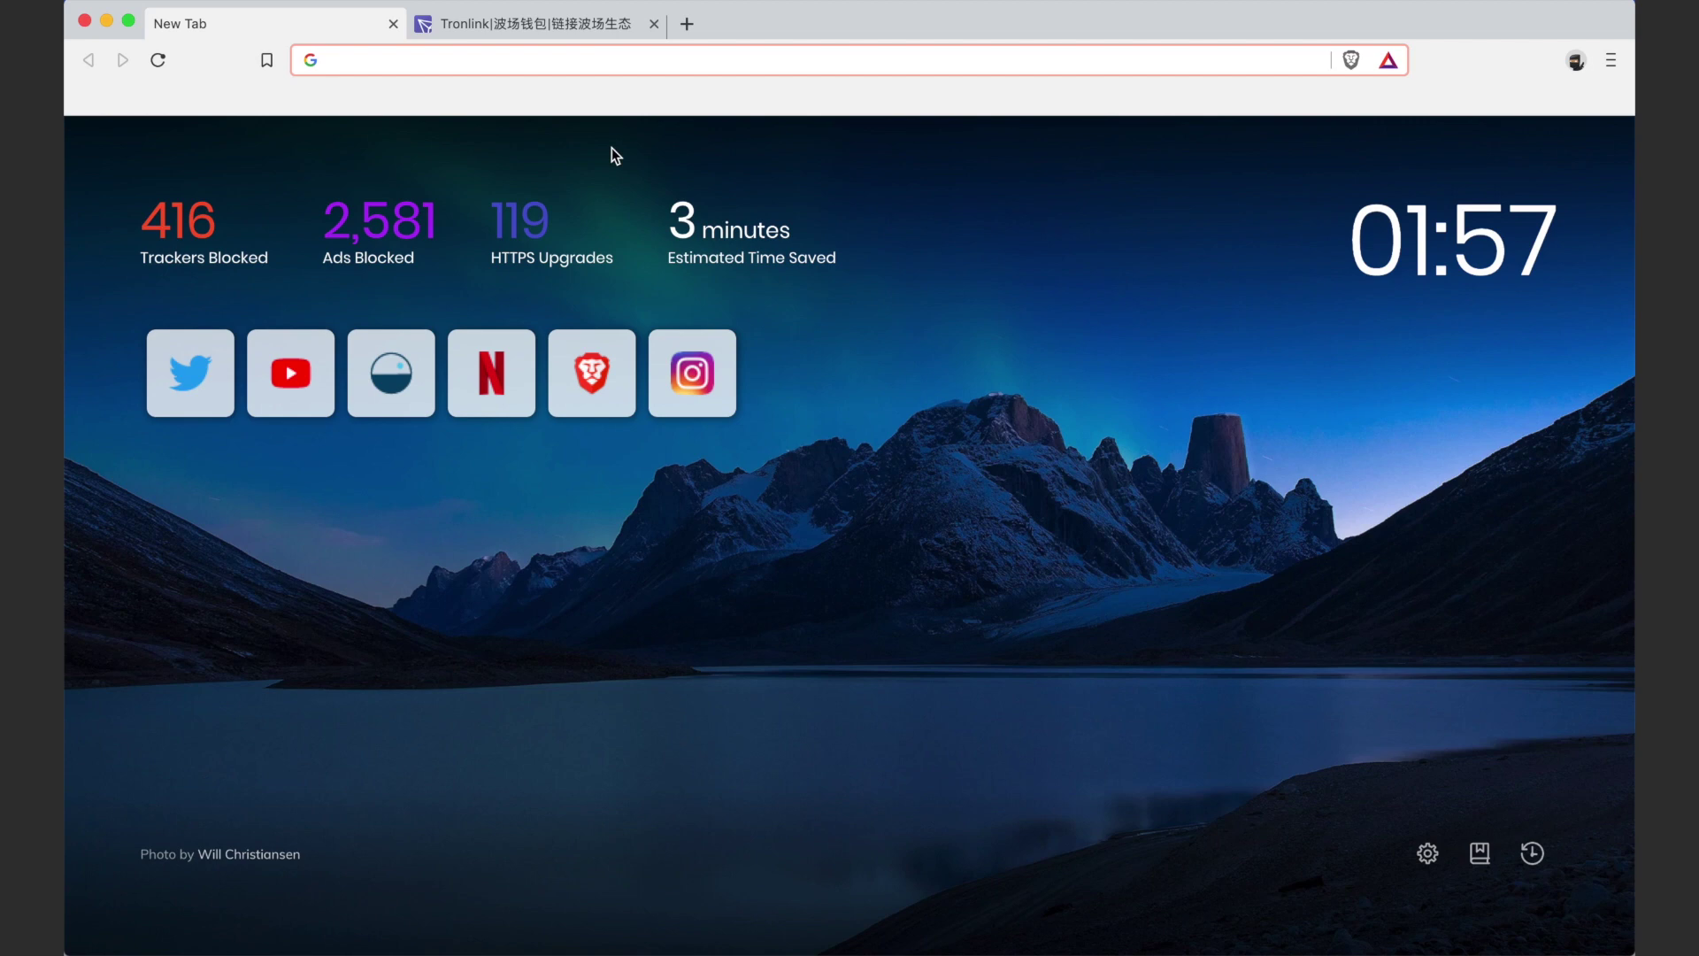
- Switch to the tronlink.org tab and bring up the TronLink extension's Chrome Web Store listing
click(534, 27)
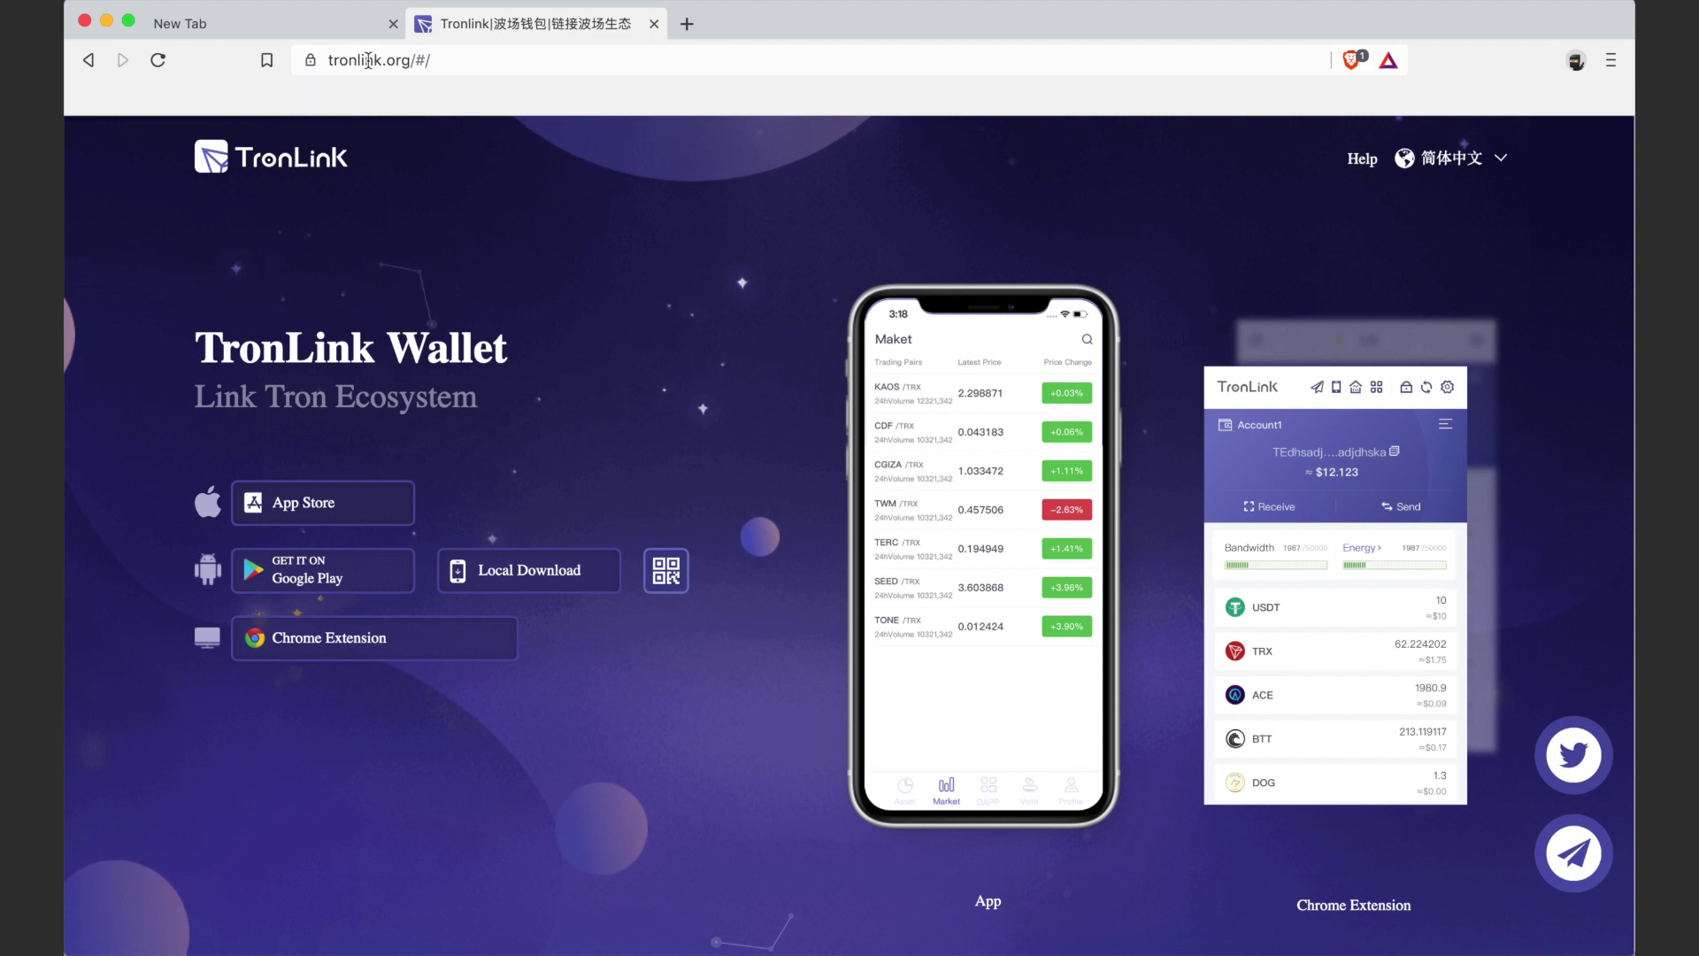
drag(410, 60, 314, 62)
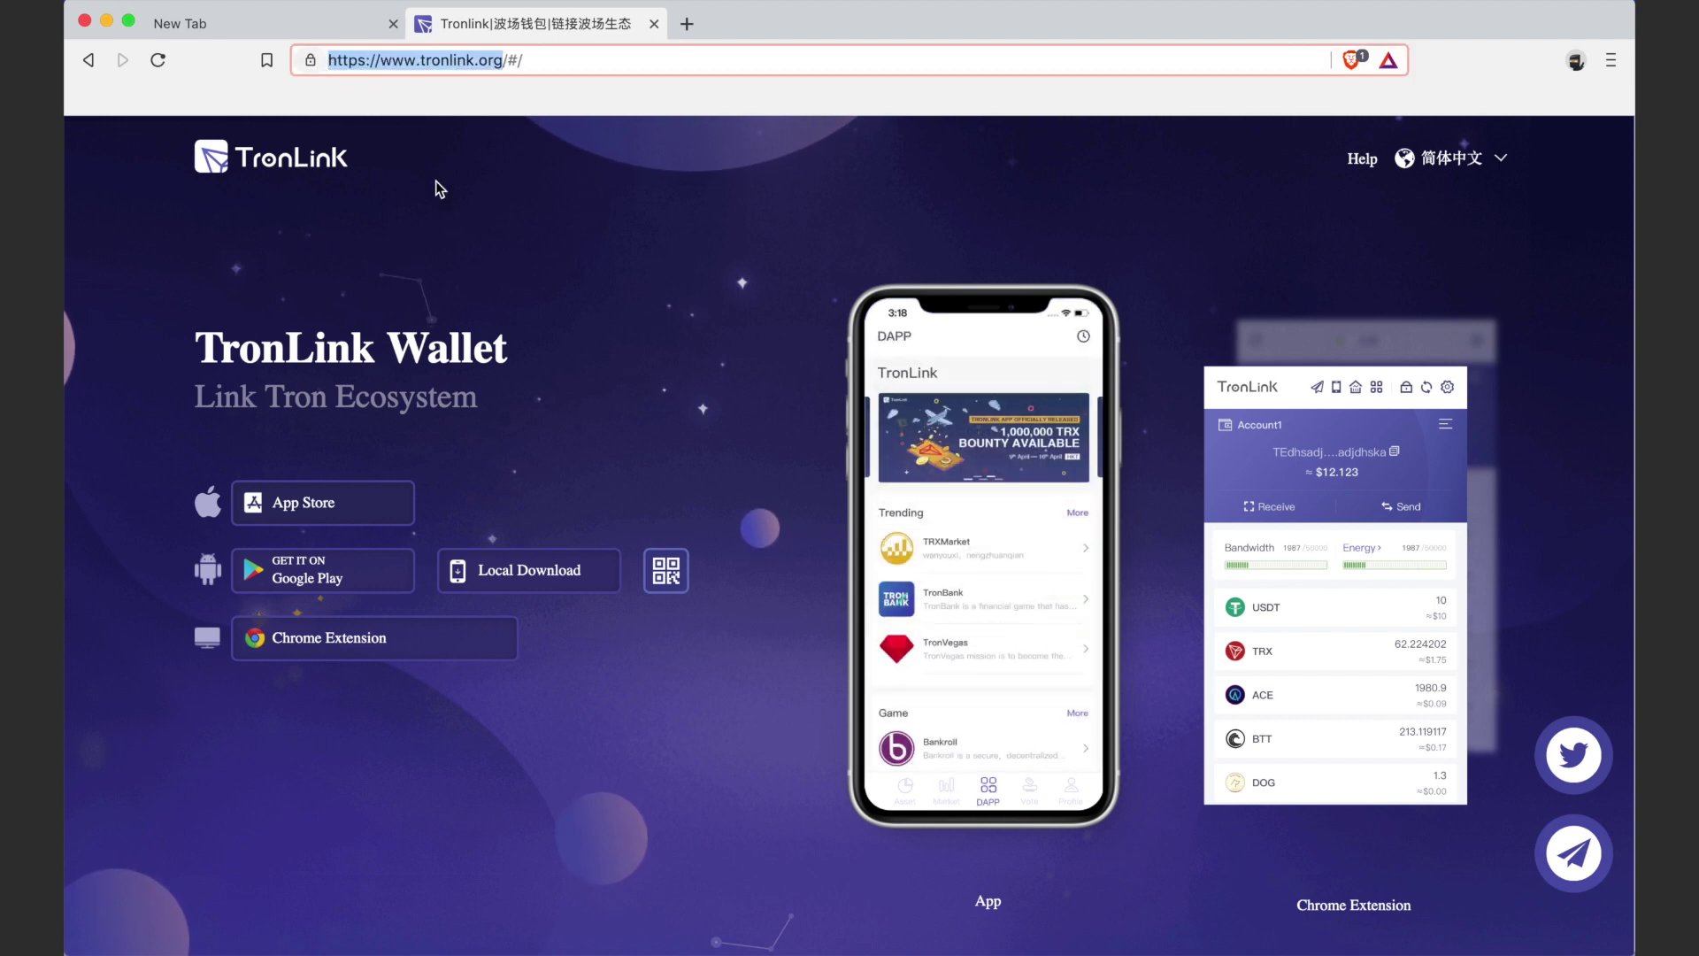
click(496, 217)
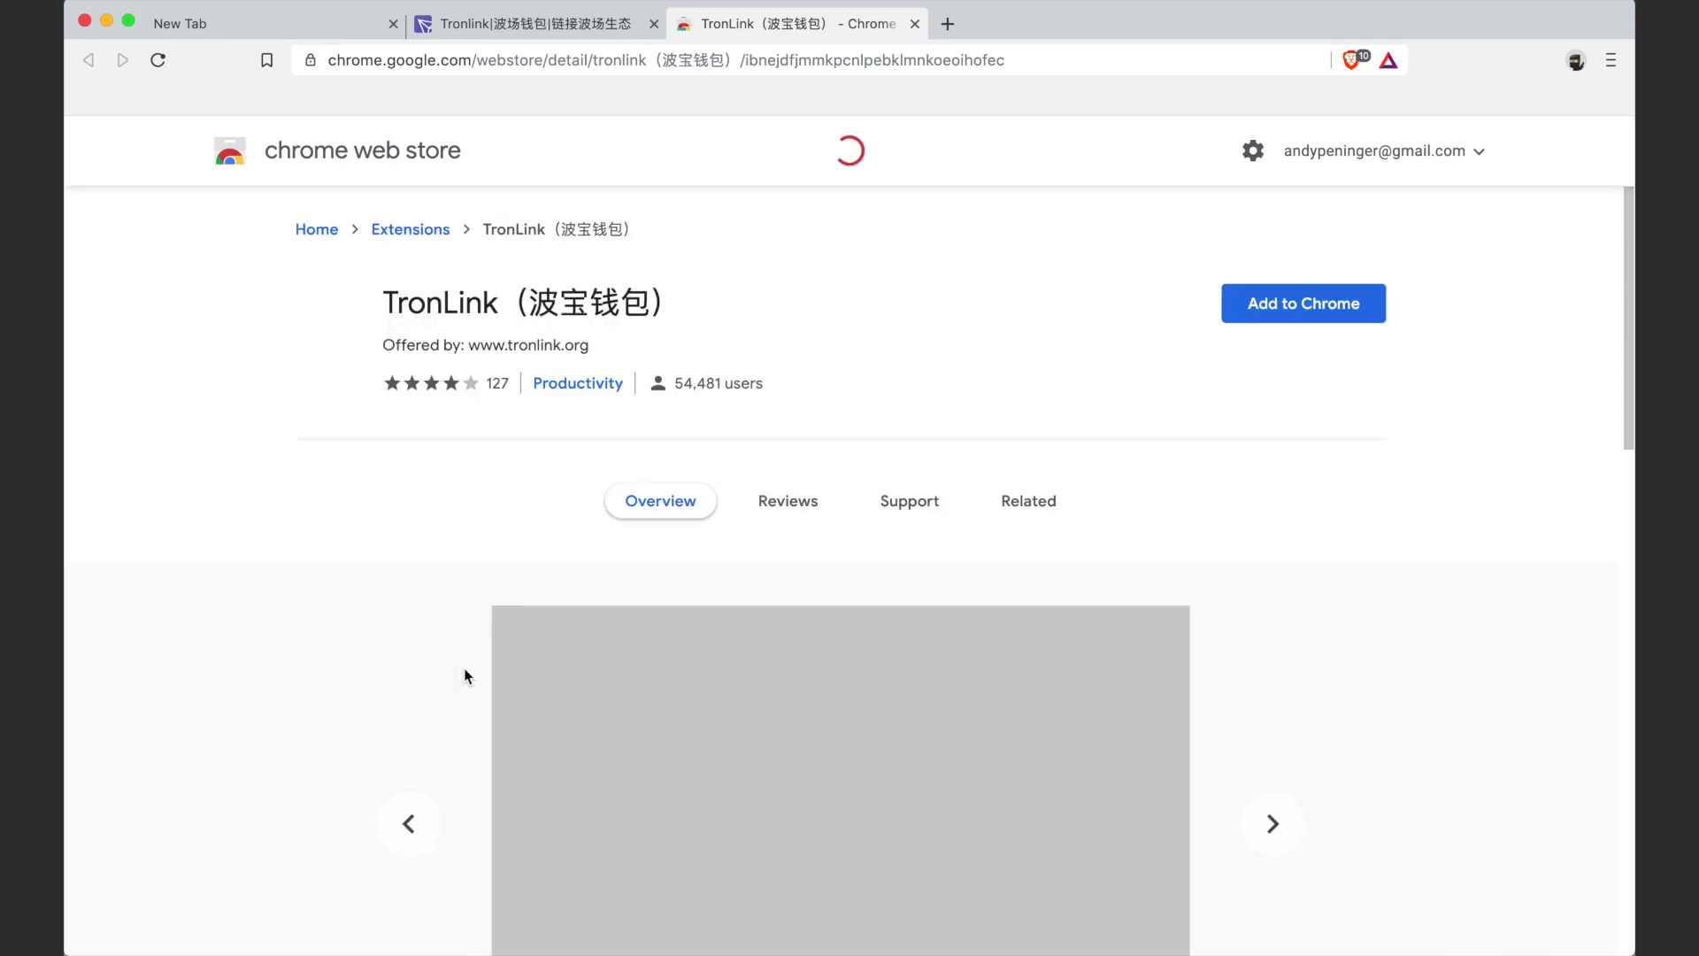
- Add the TronLink wallet extension to Brave and confirm the installation
click(1313, 307)
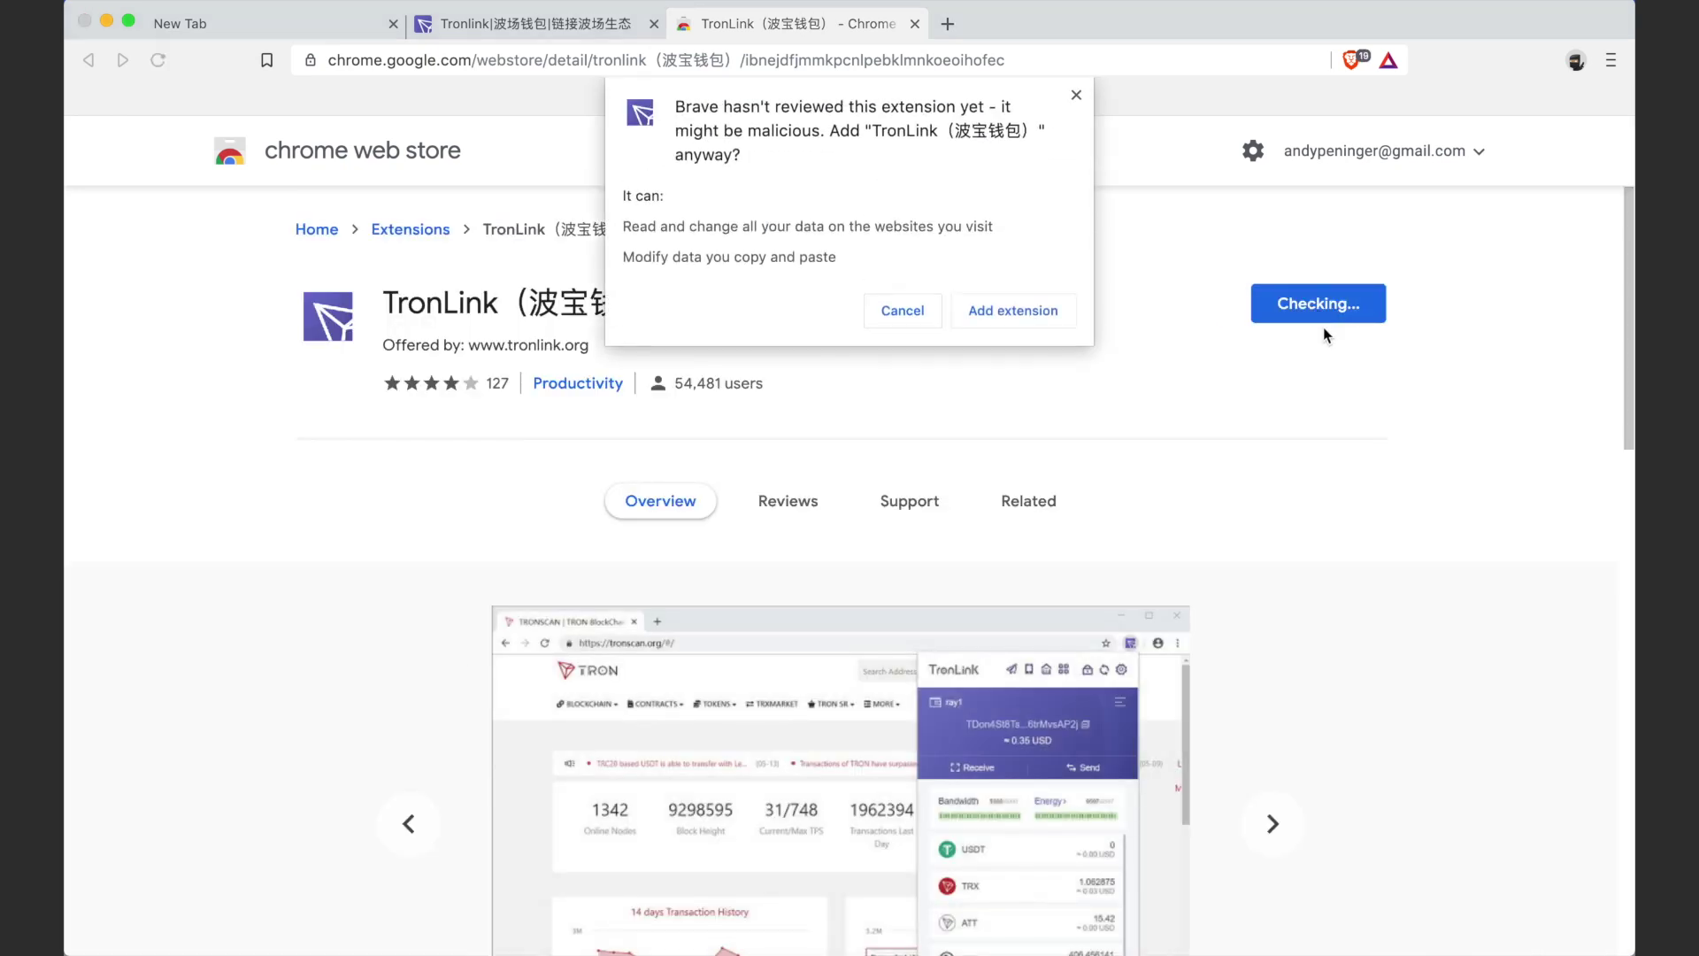
click(997, 312)
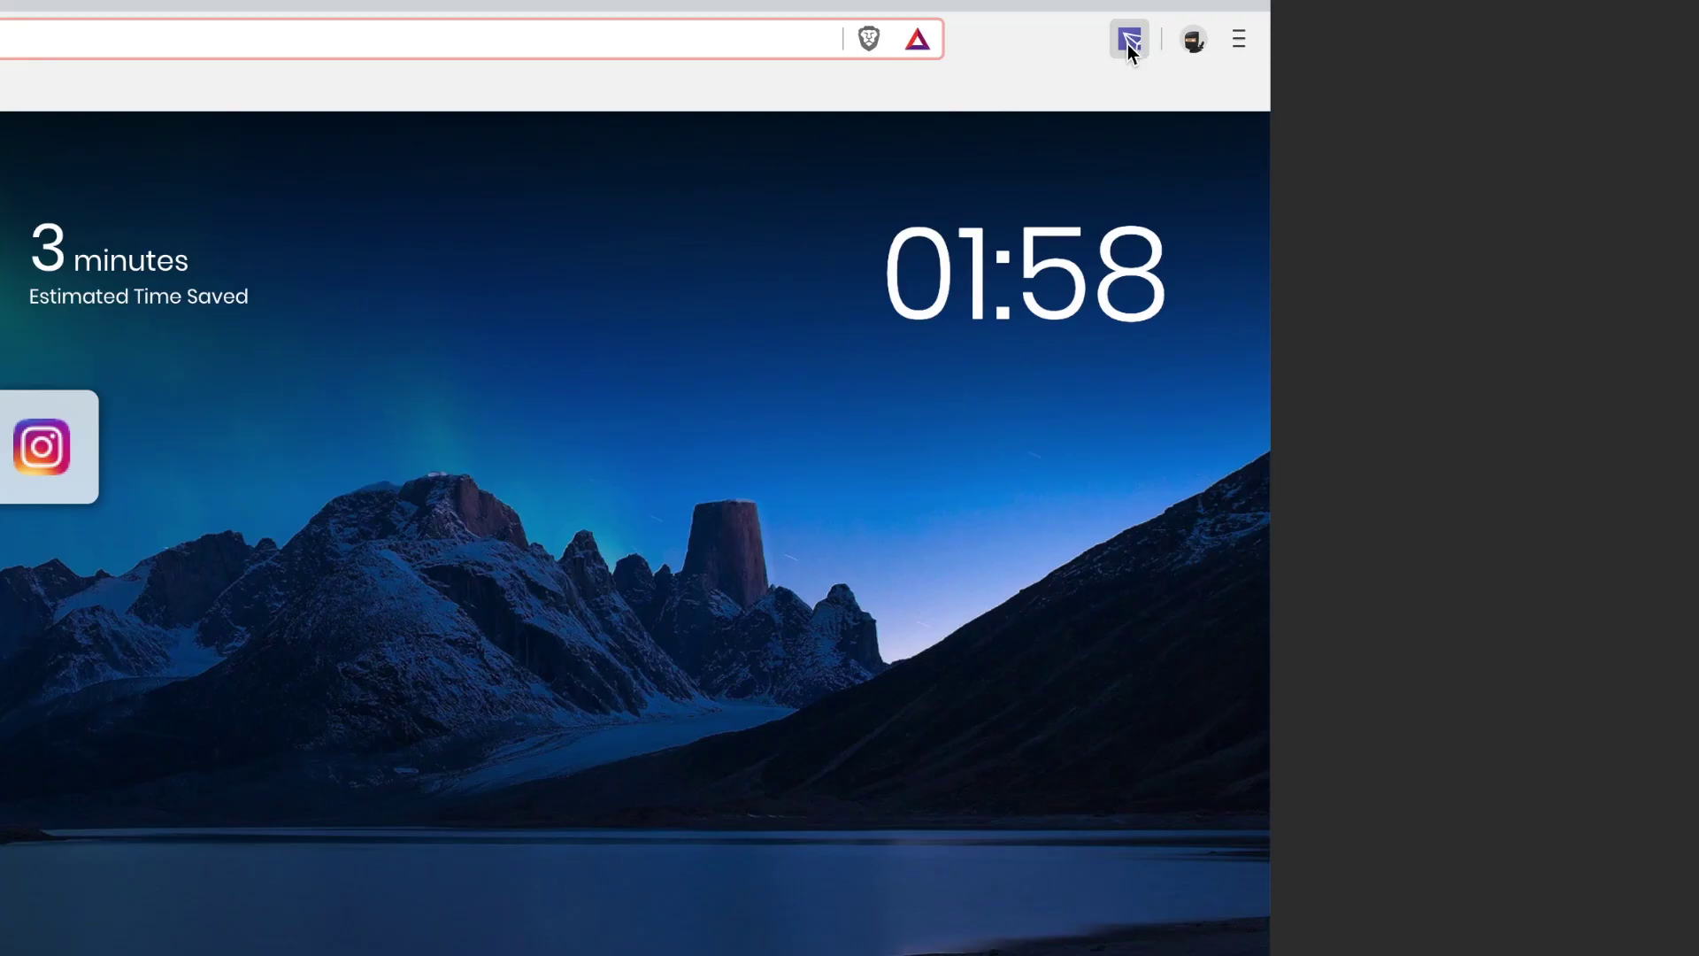
- Open the TronLink popup and set a new wallet password
click(1130, 40)
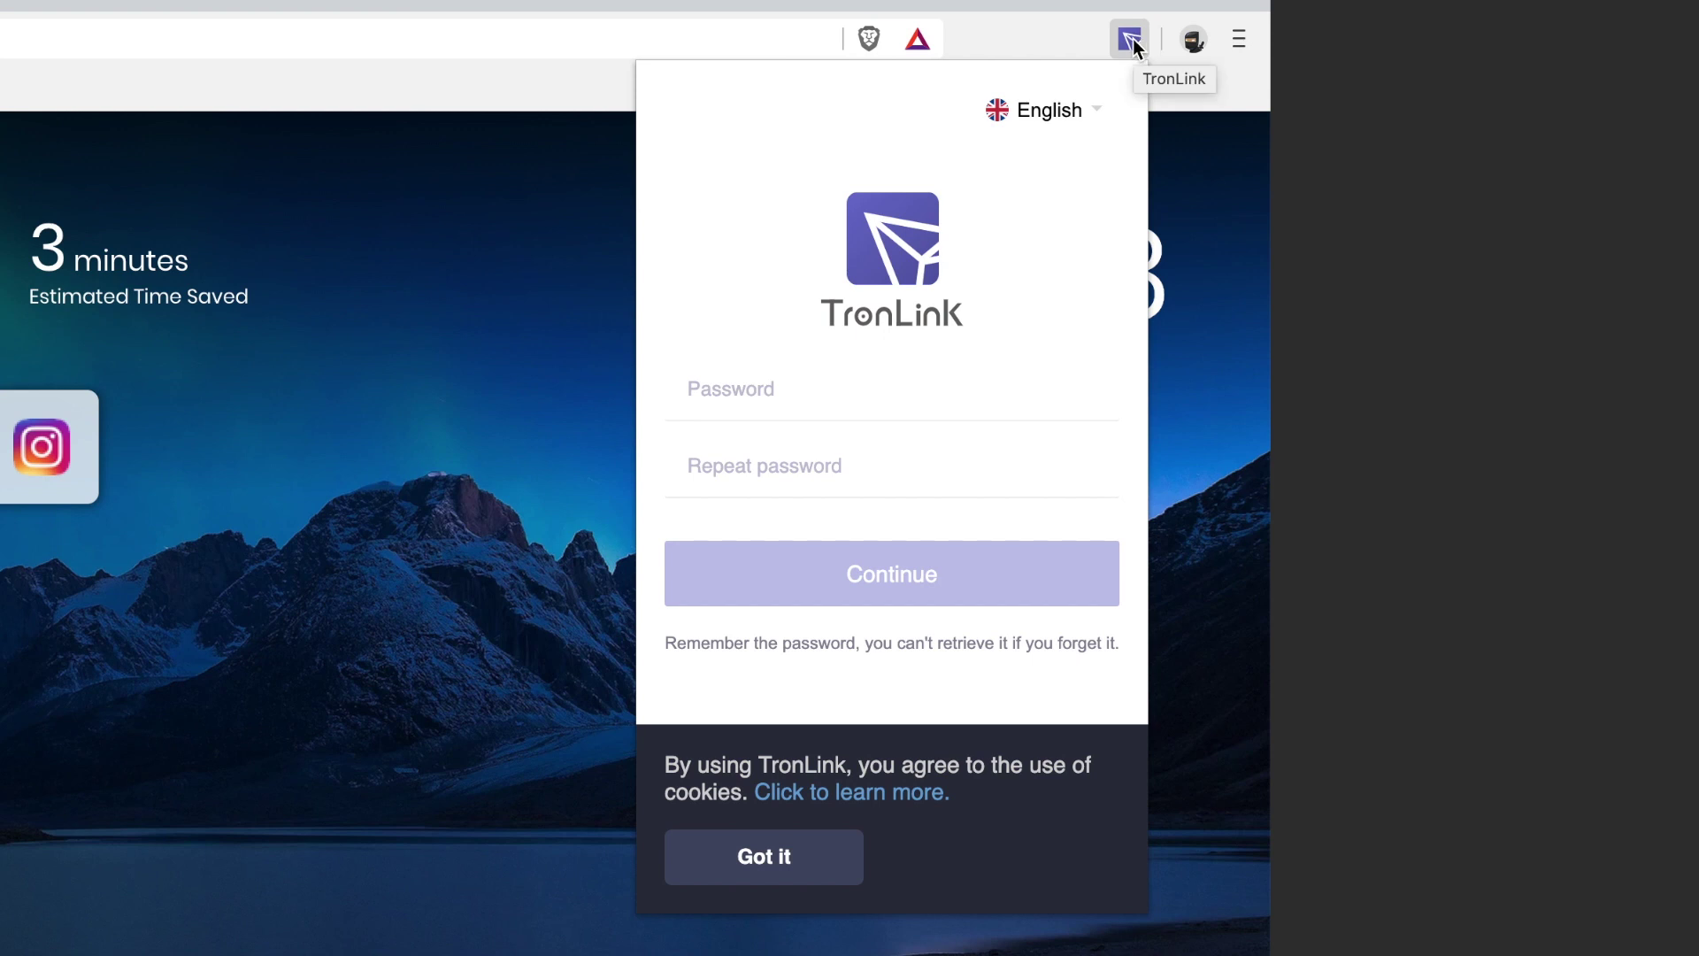
click(857, 409)
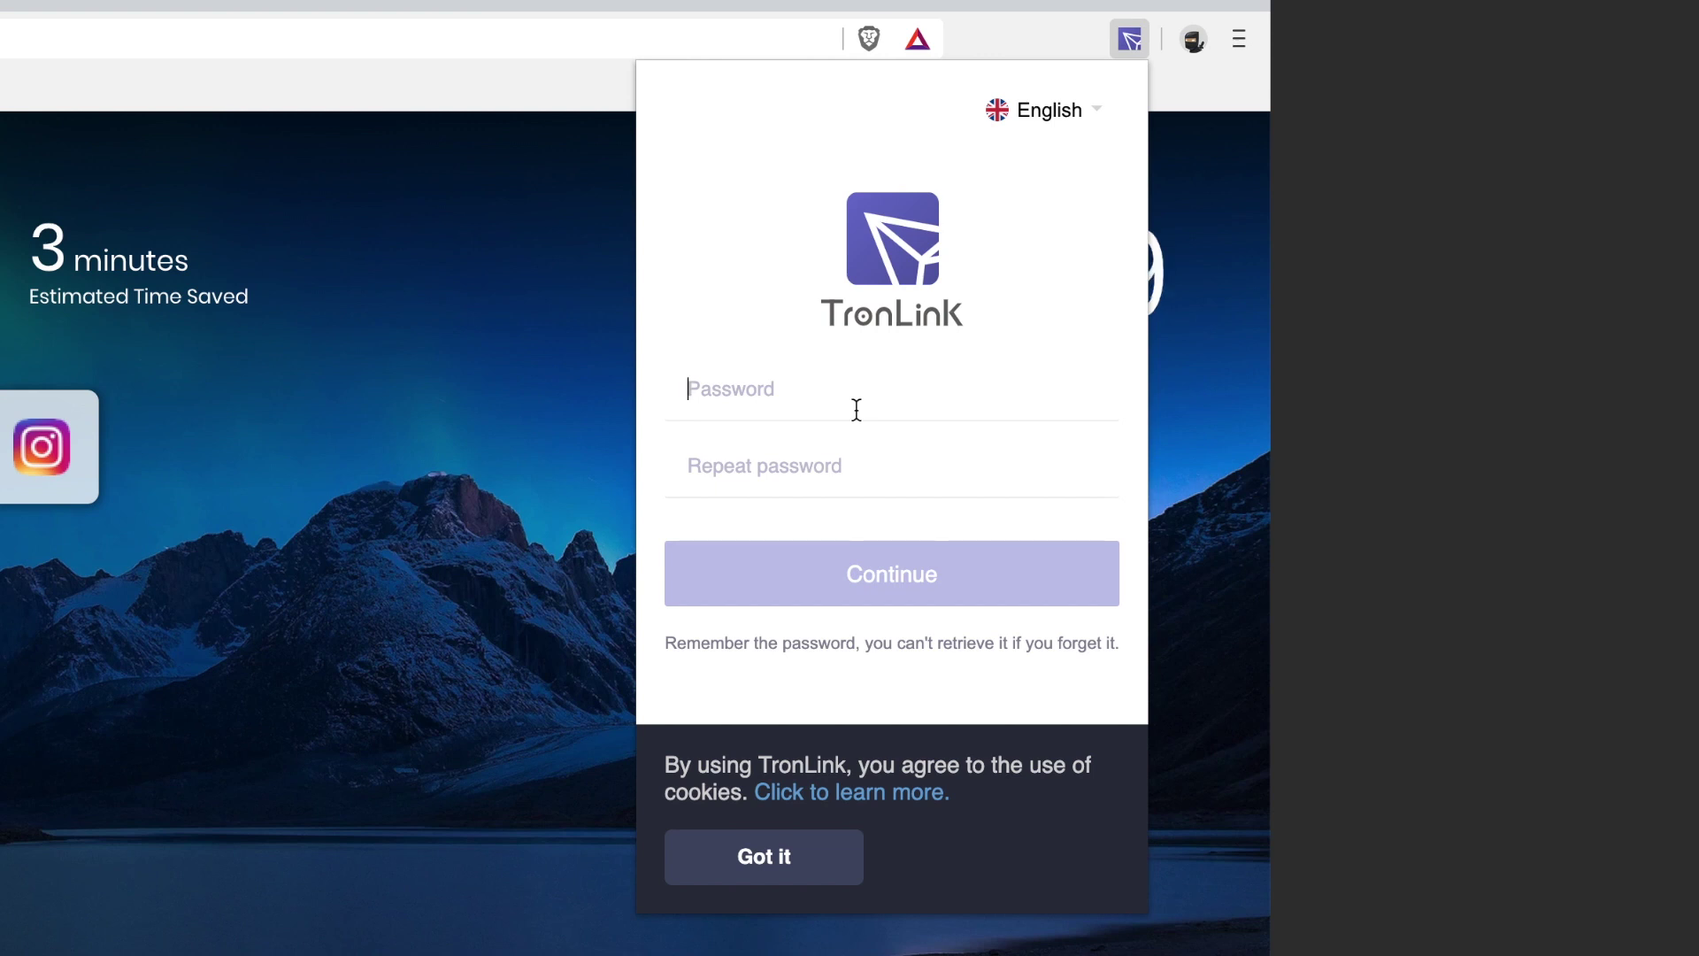
text(*)
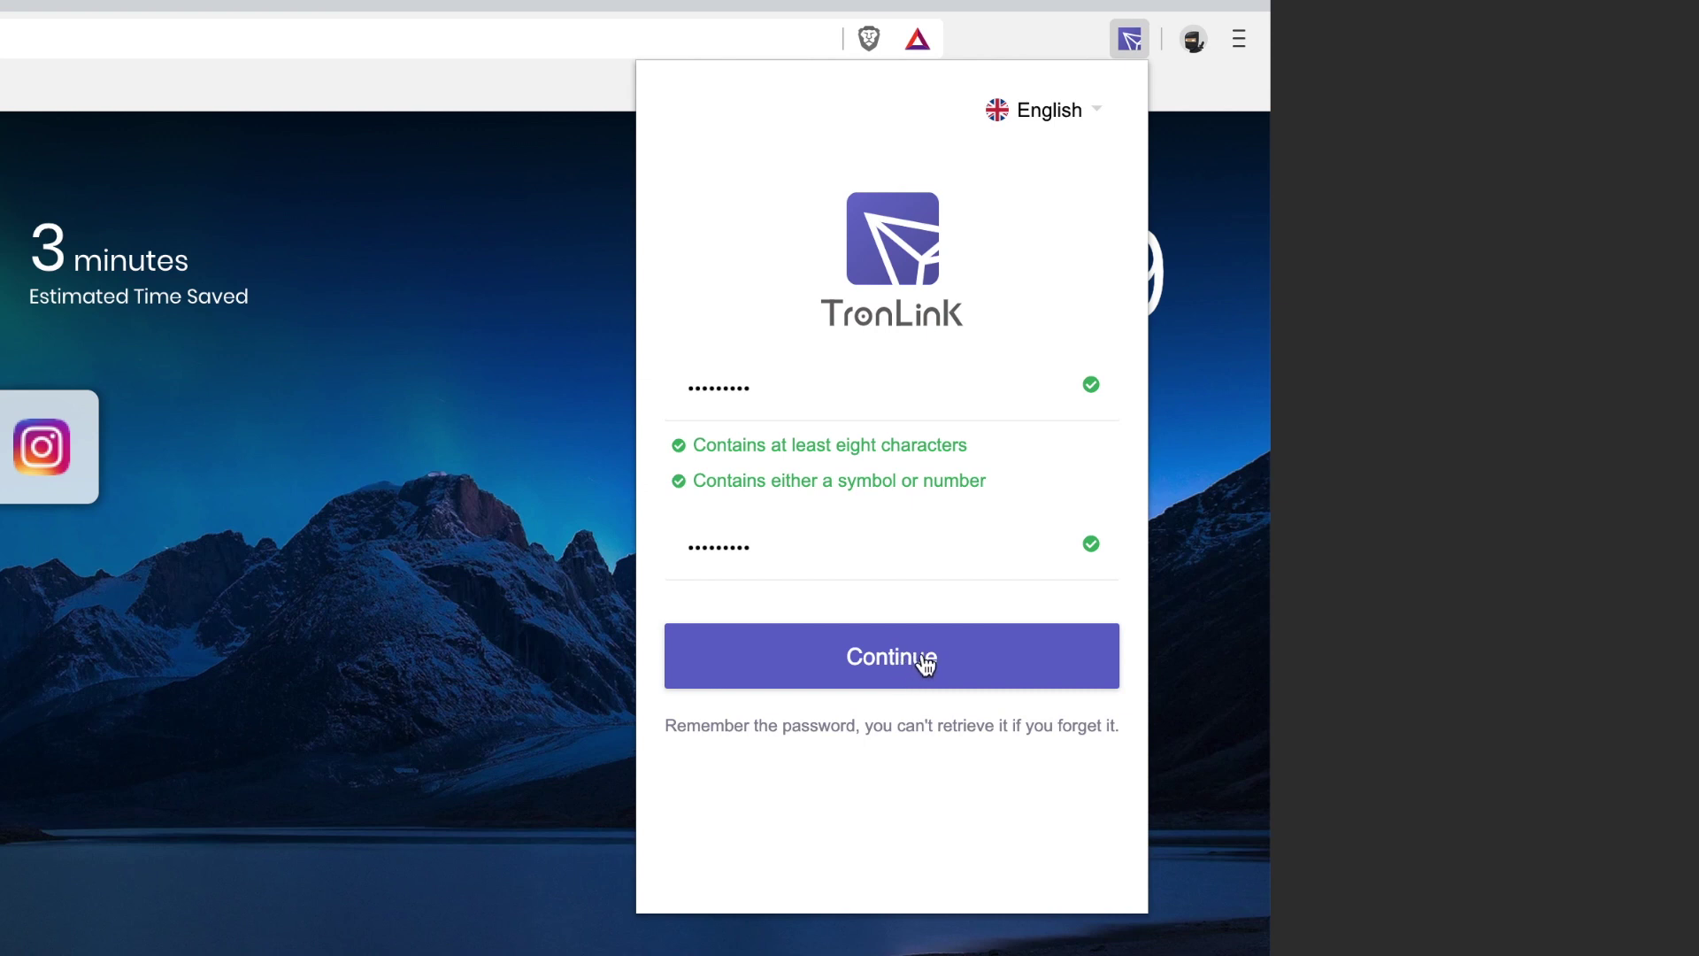
click(924, 667)
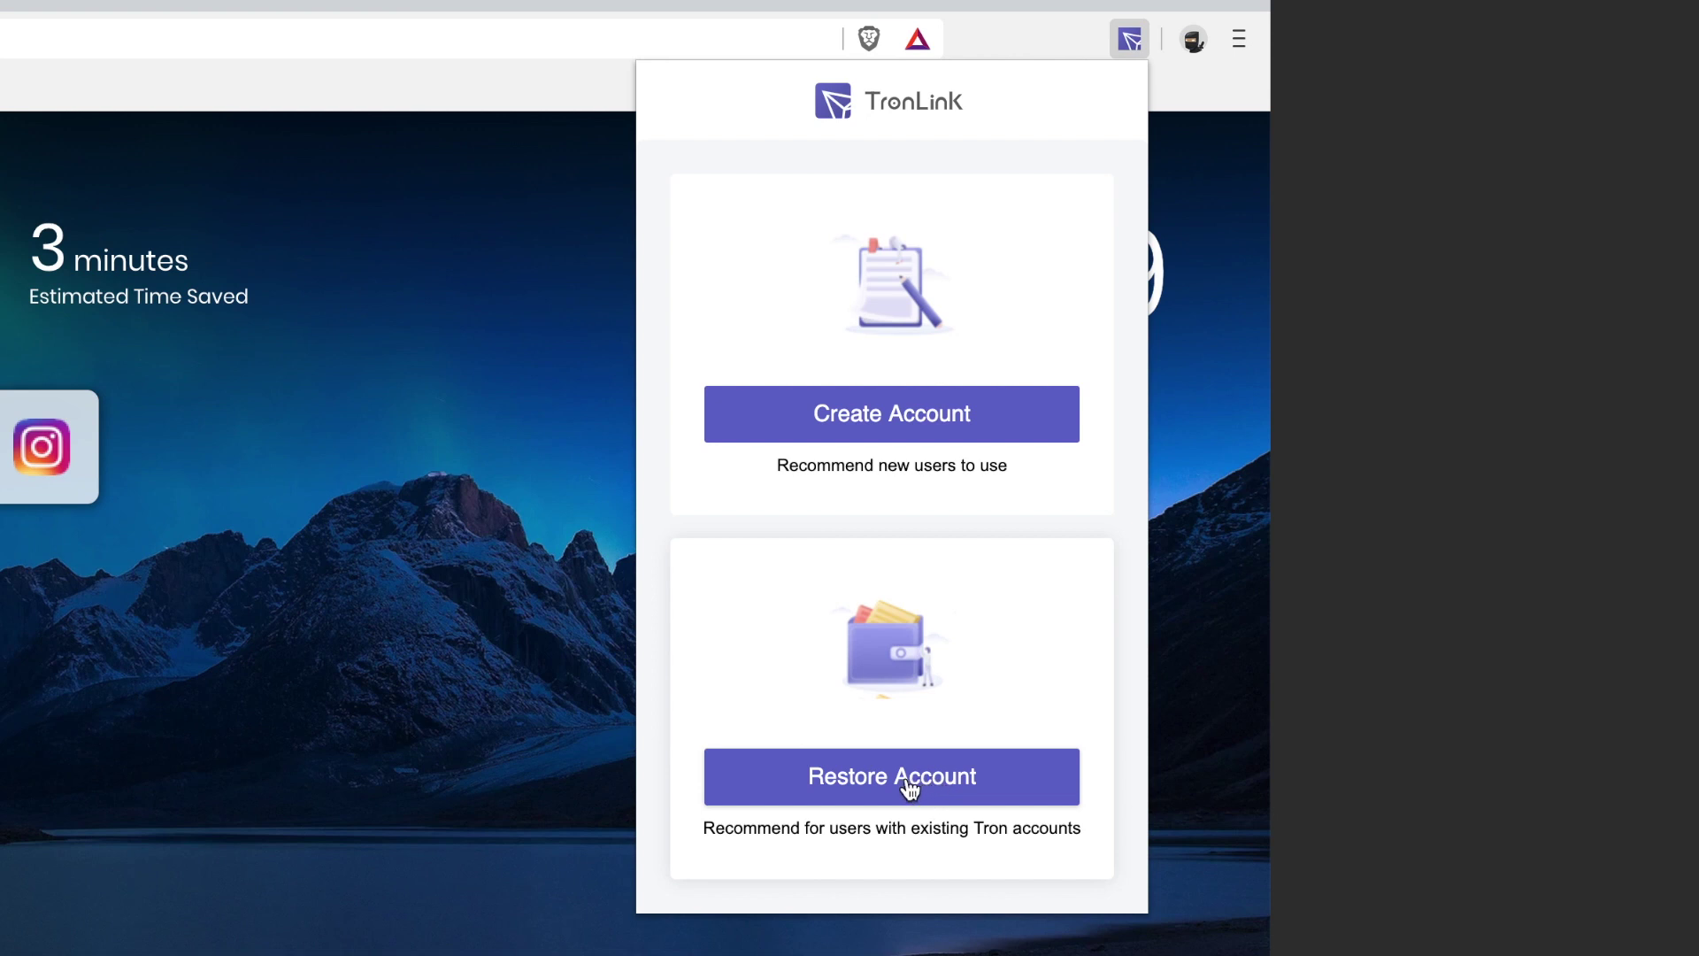
- Create a new account named 'delete' to reveal its 12-word mnemonic
click(905, 433)
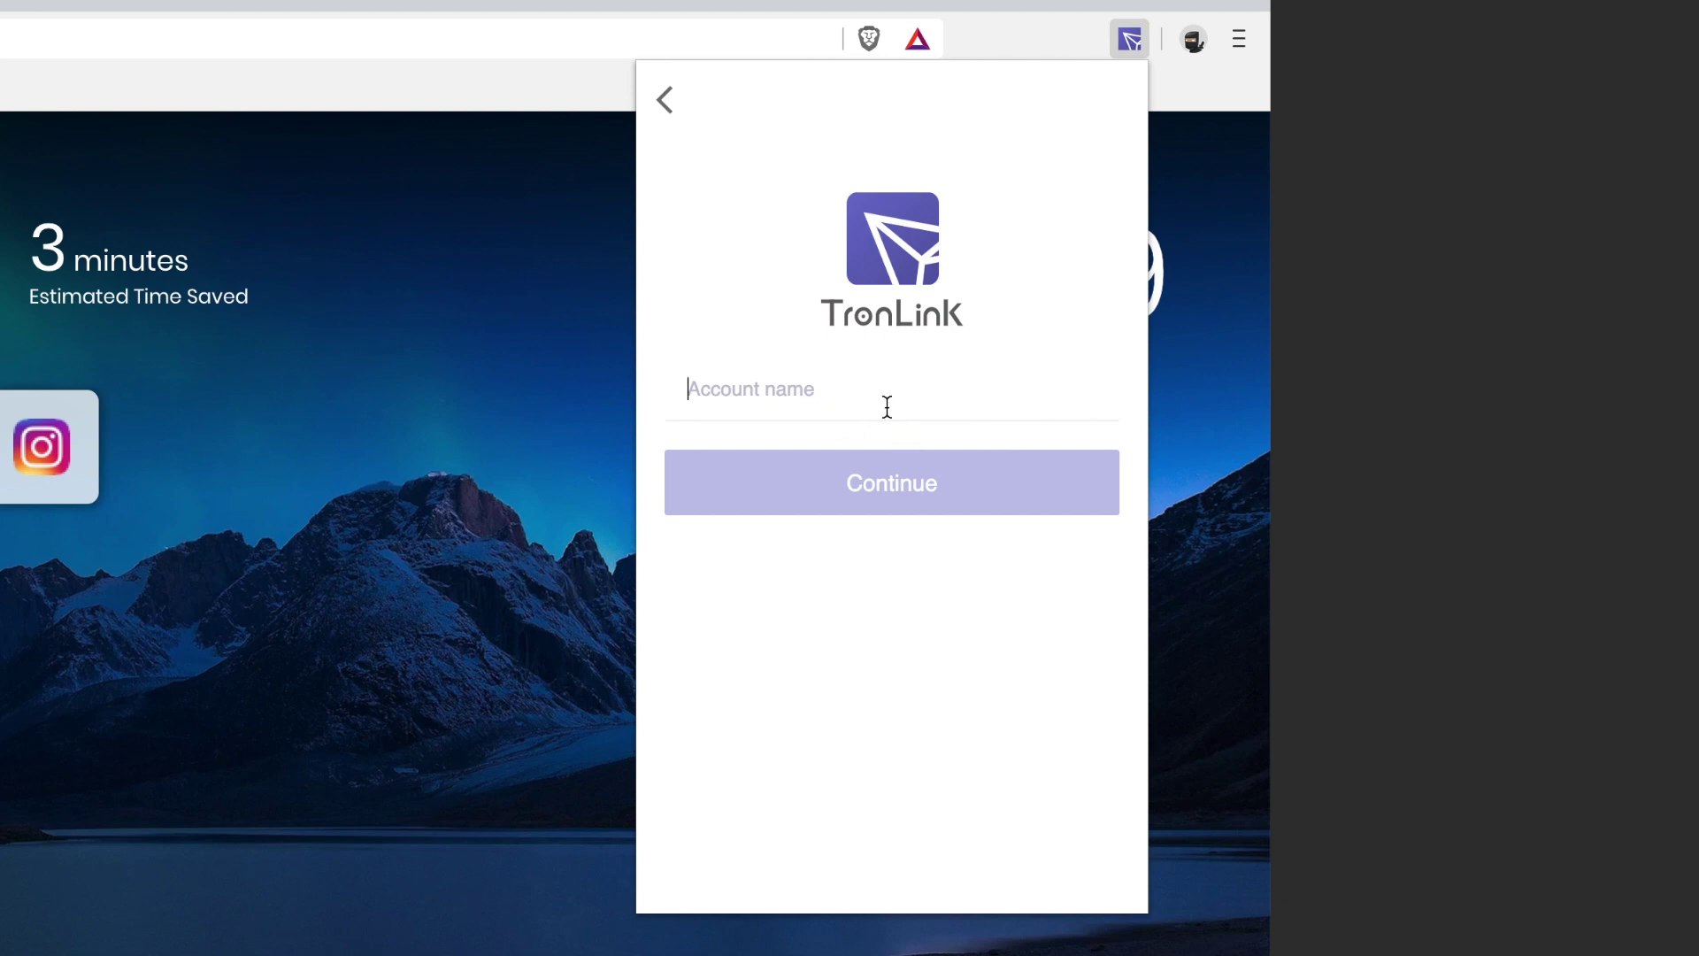
text(delete)
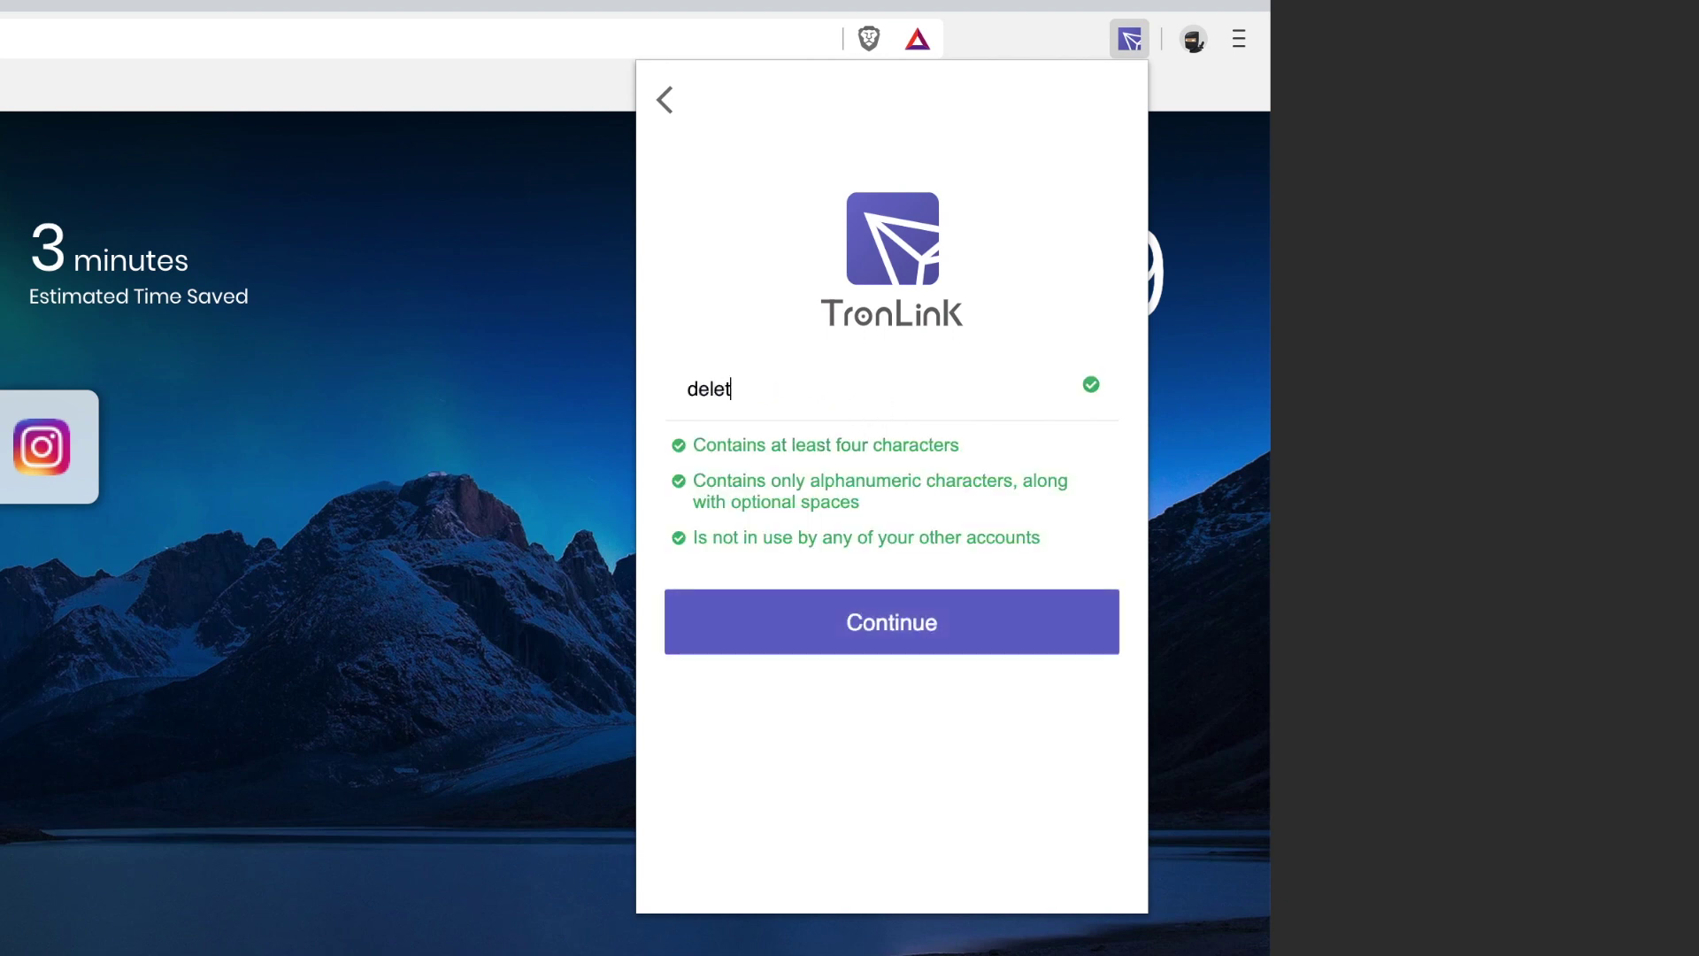
click(974, 637)
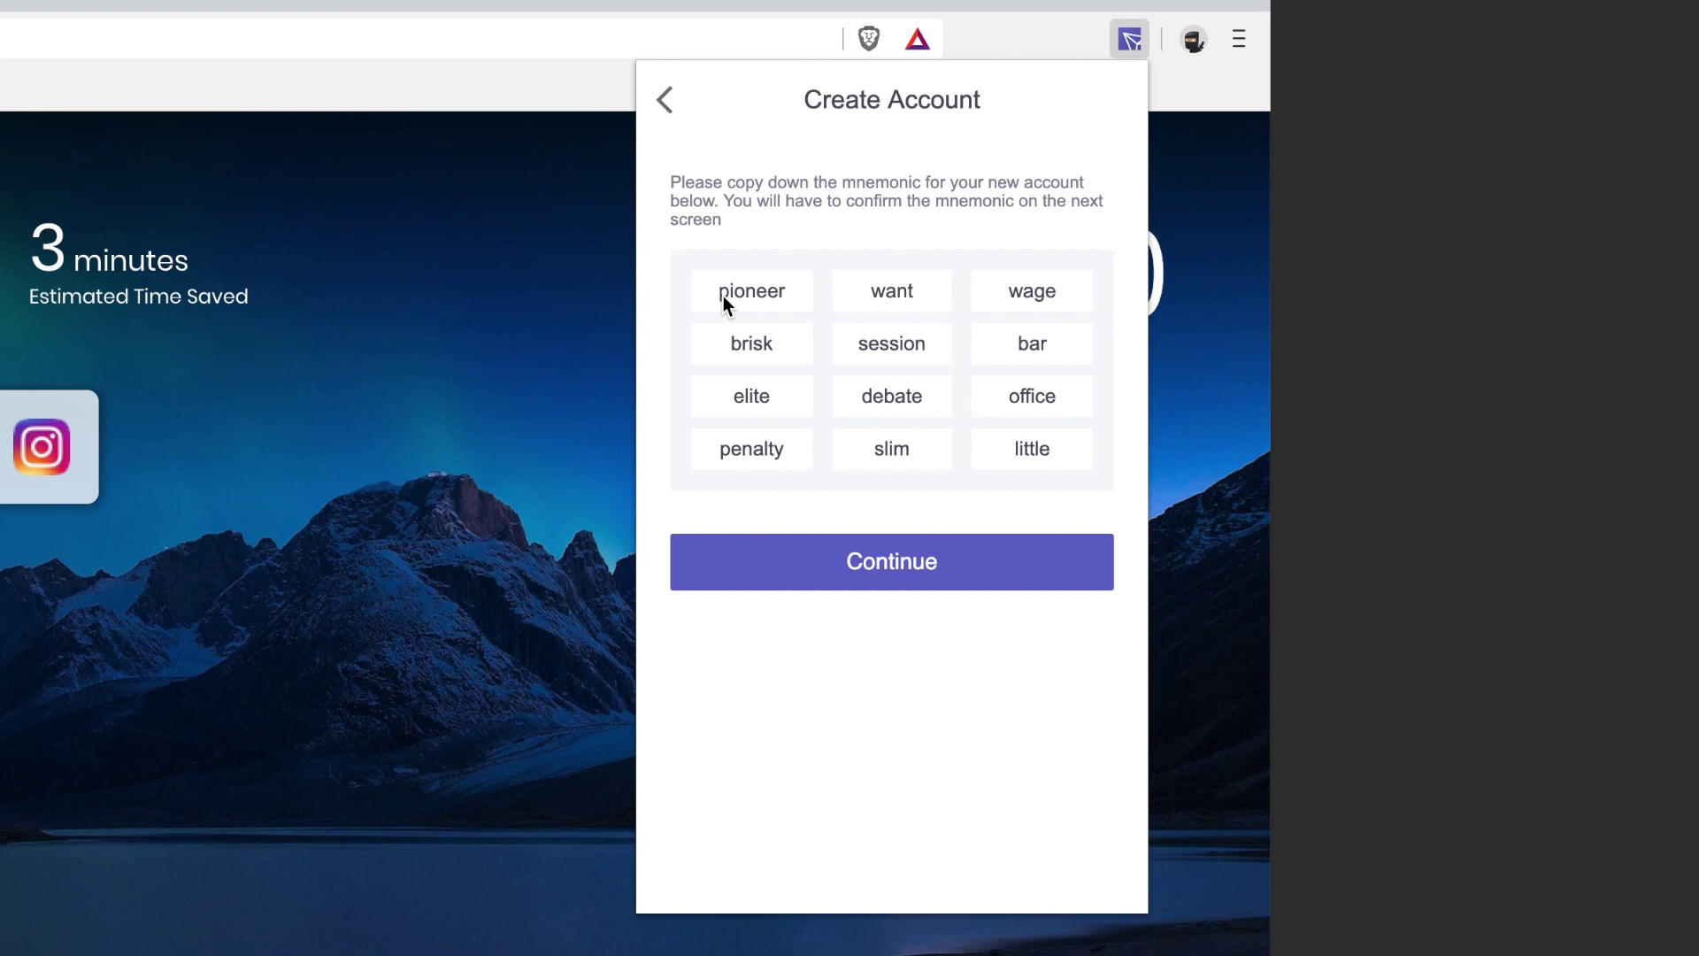
- Start the mnemonic check by selecting the first six recovery words in order
click(926, 566)
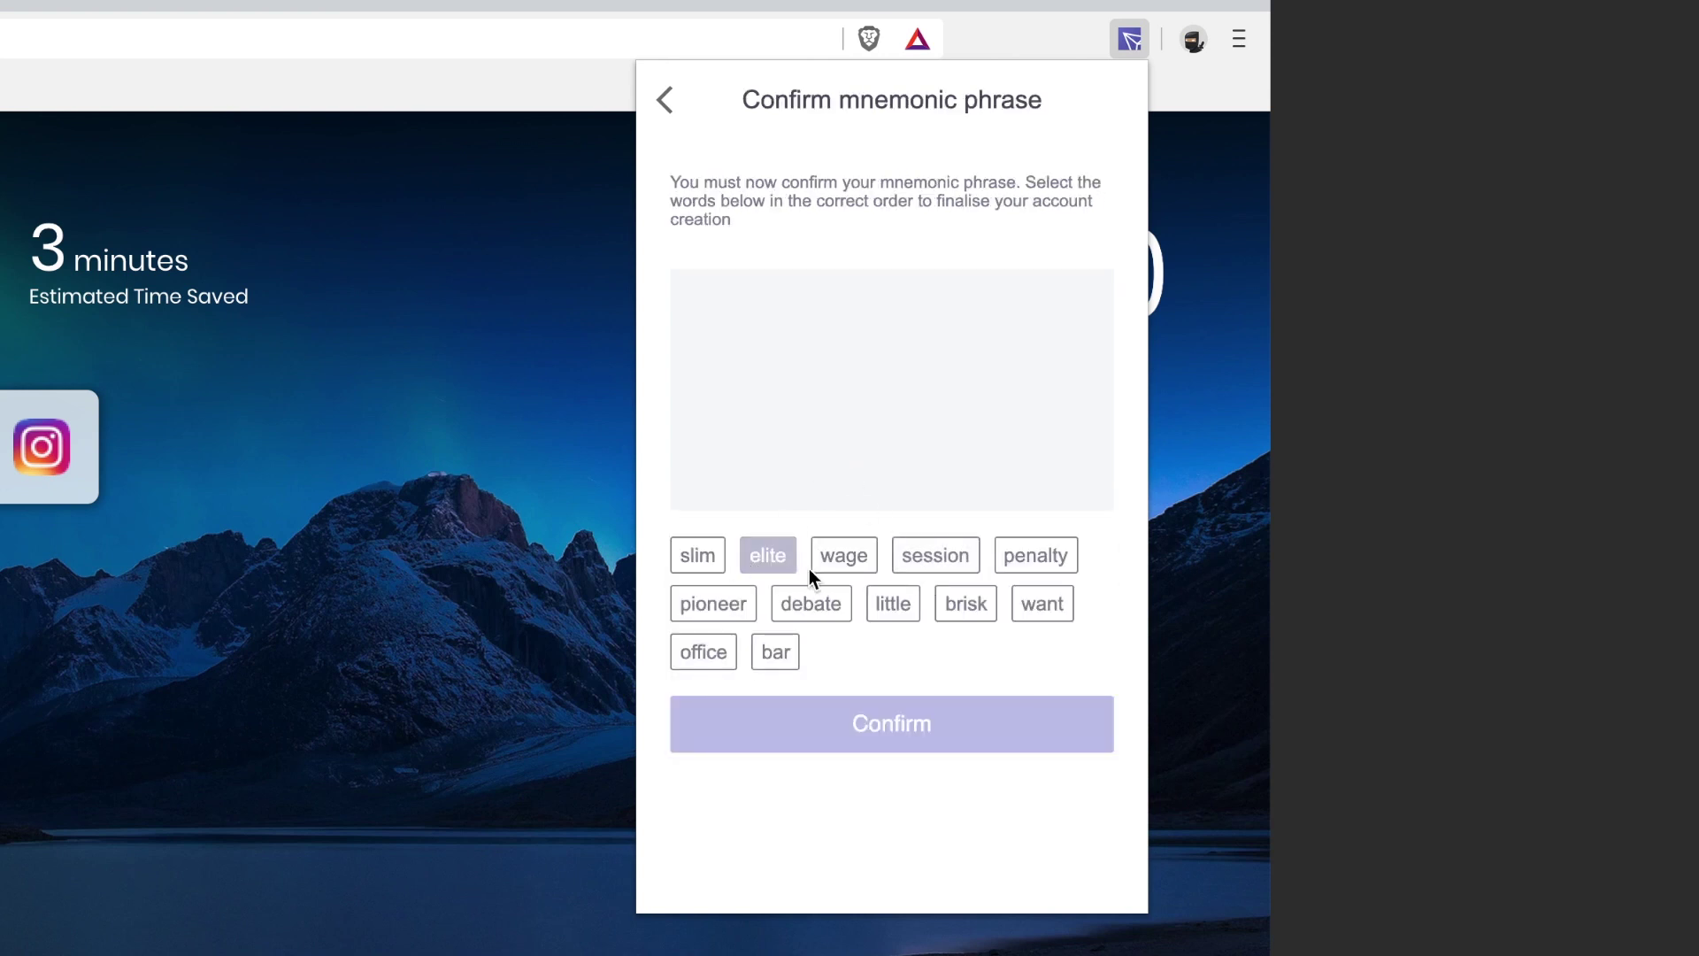
click(728, 604)
click(1042, 604)
click(844, 557)
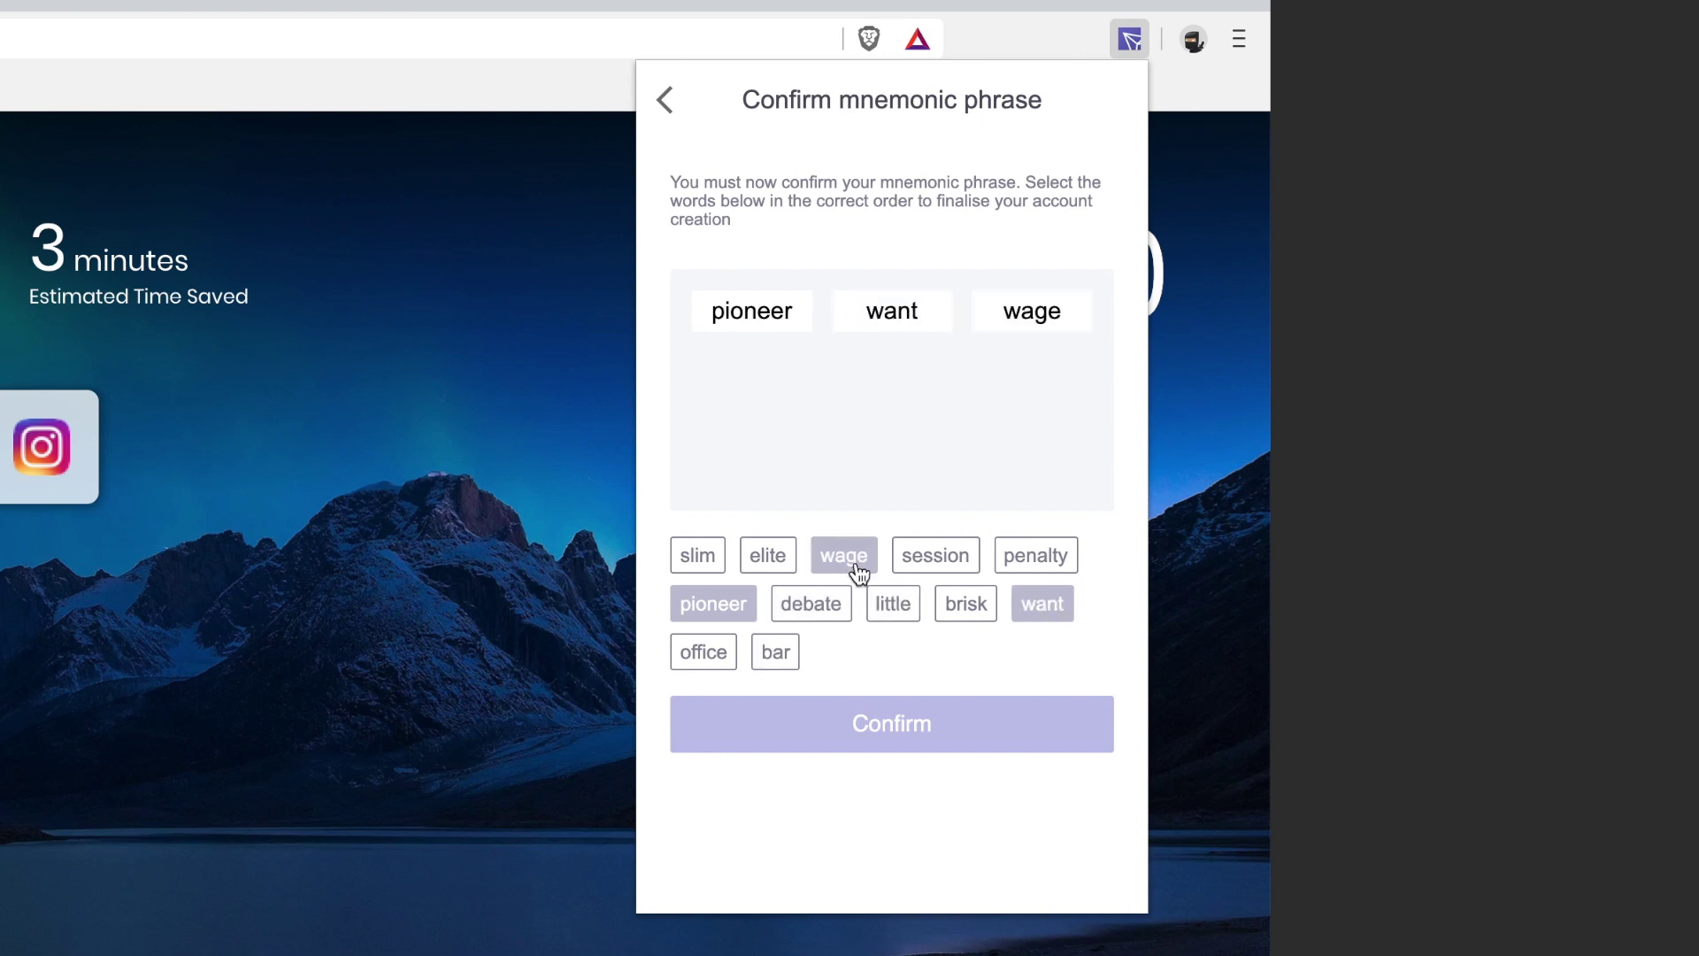
click(966, 603)
click(936, 555)
click(776, 652)
- Select the remaining six recovery words in order and confirm the phrase
click(767, 555)
click(811, 604)
click(704, 651)
click(1035, 555)
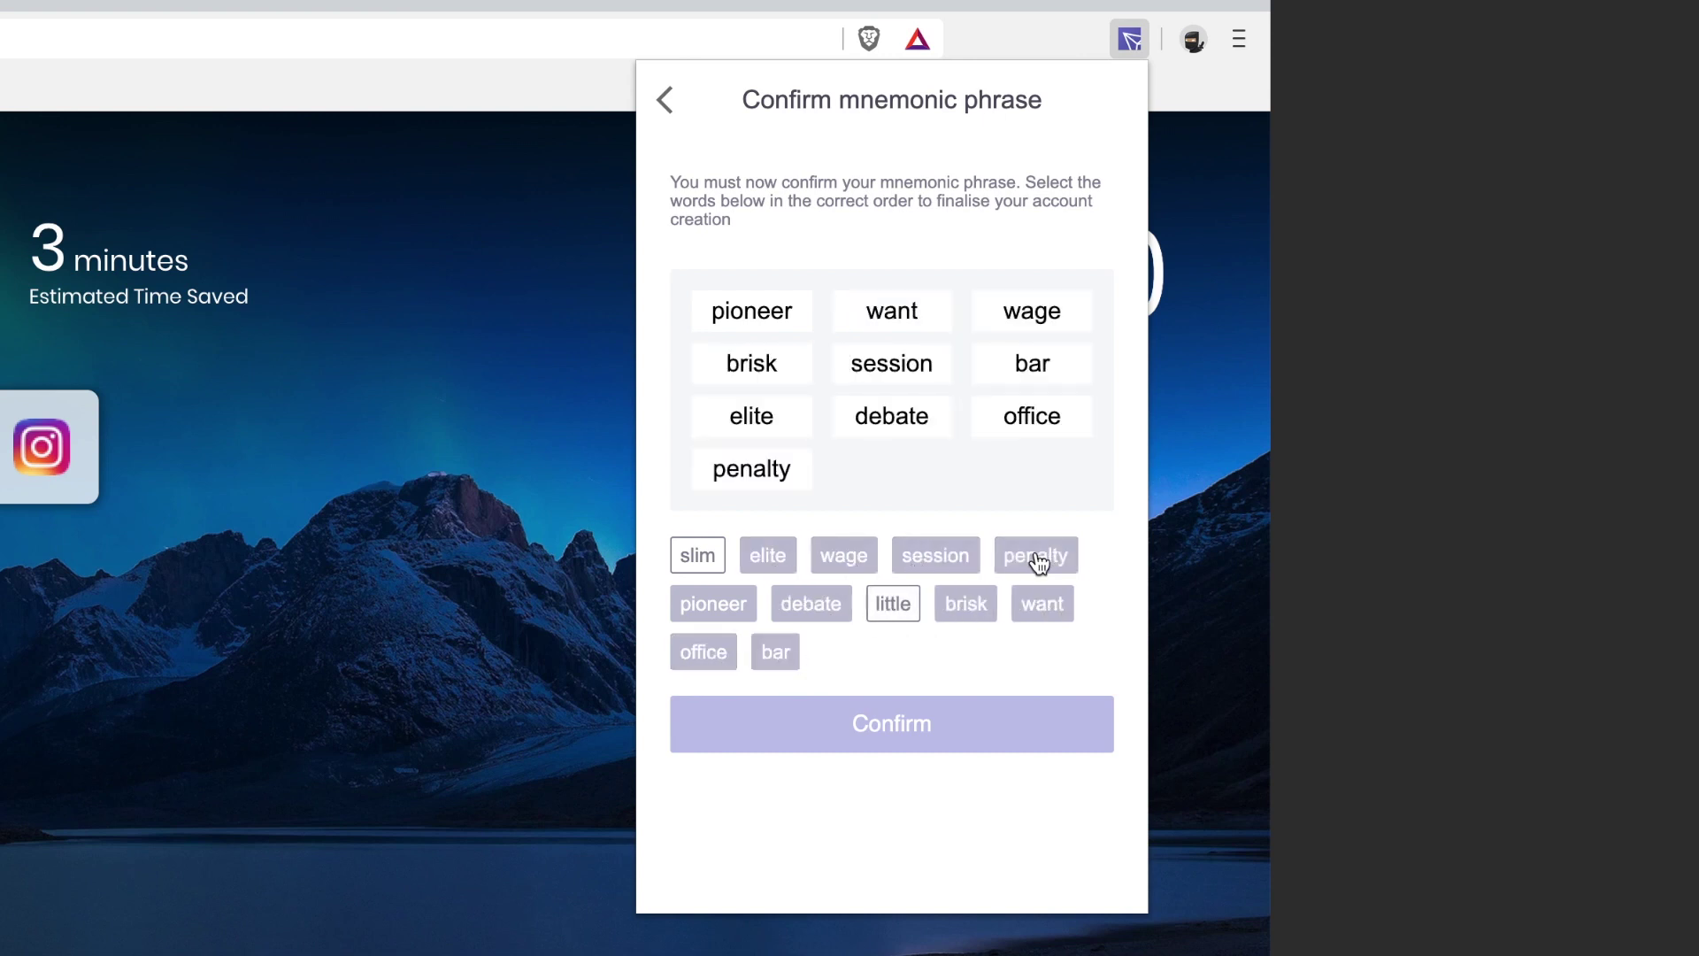
click(698, 555)
click(893, 604)
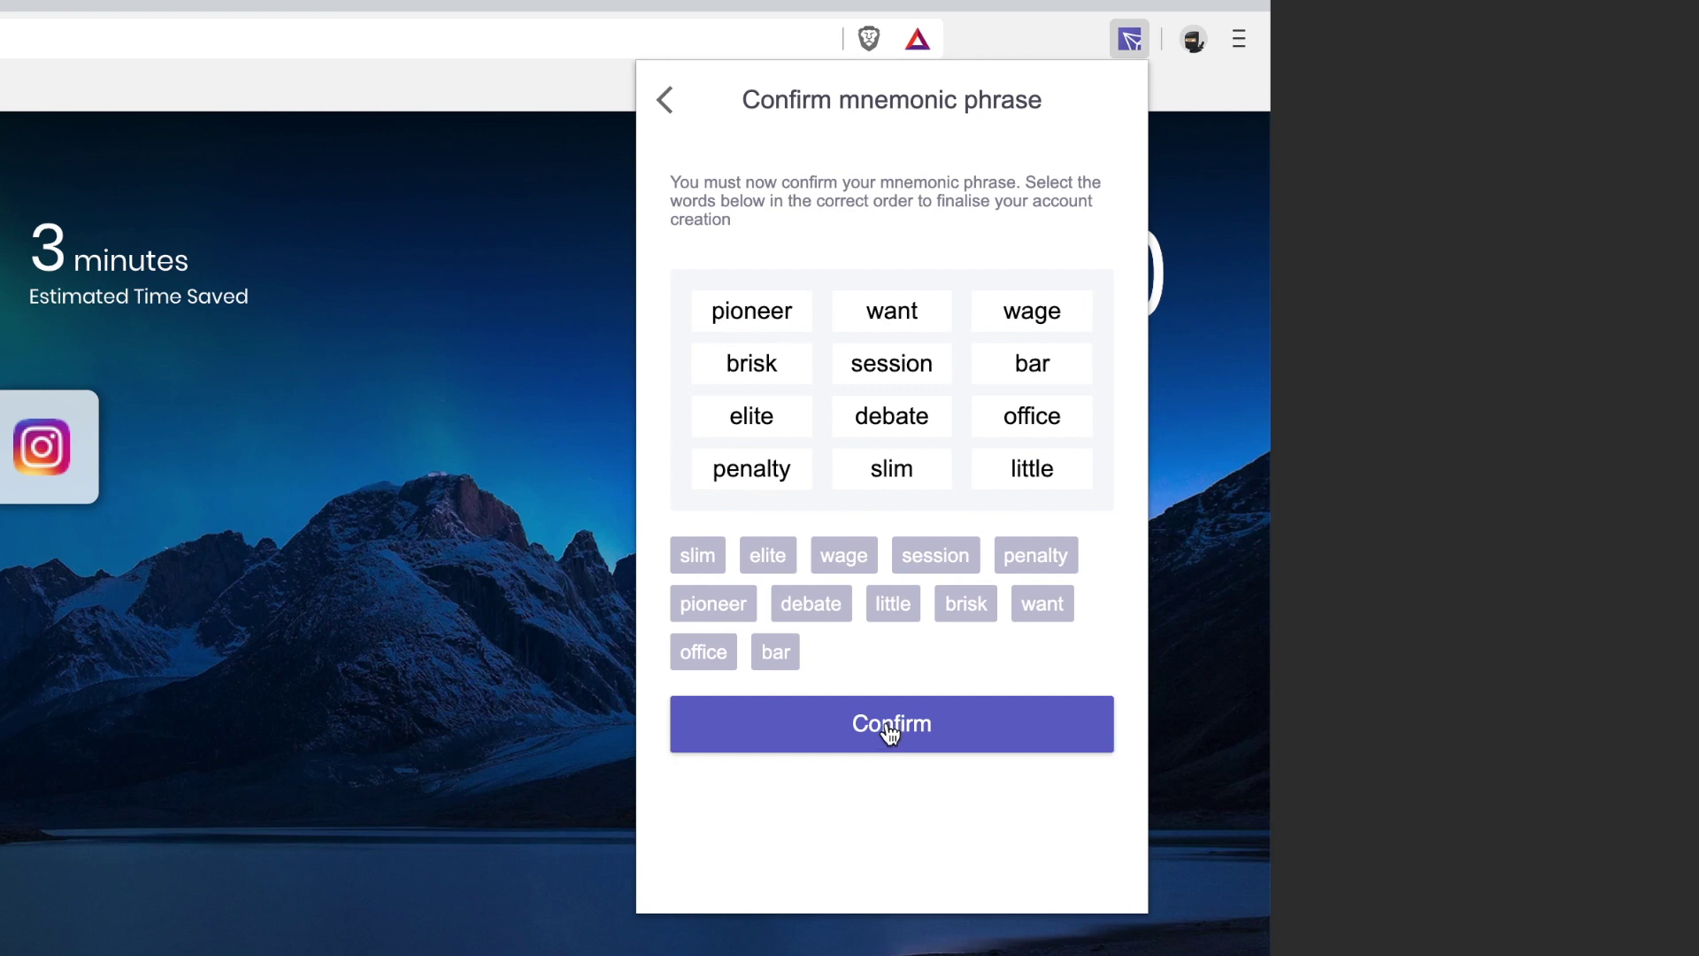
click(890, 733)
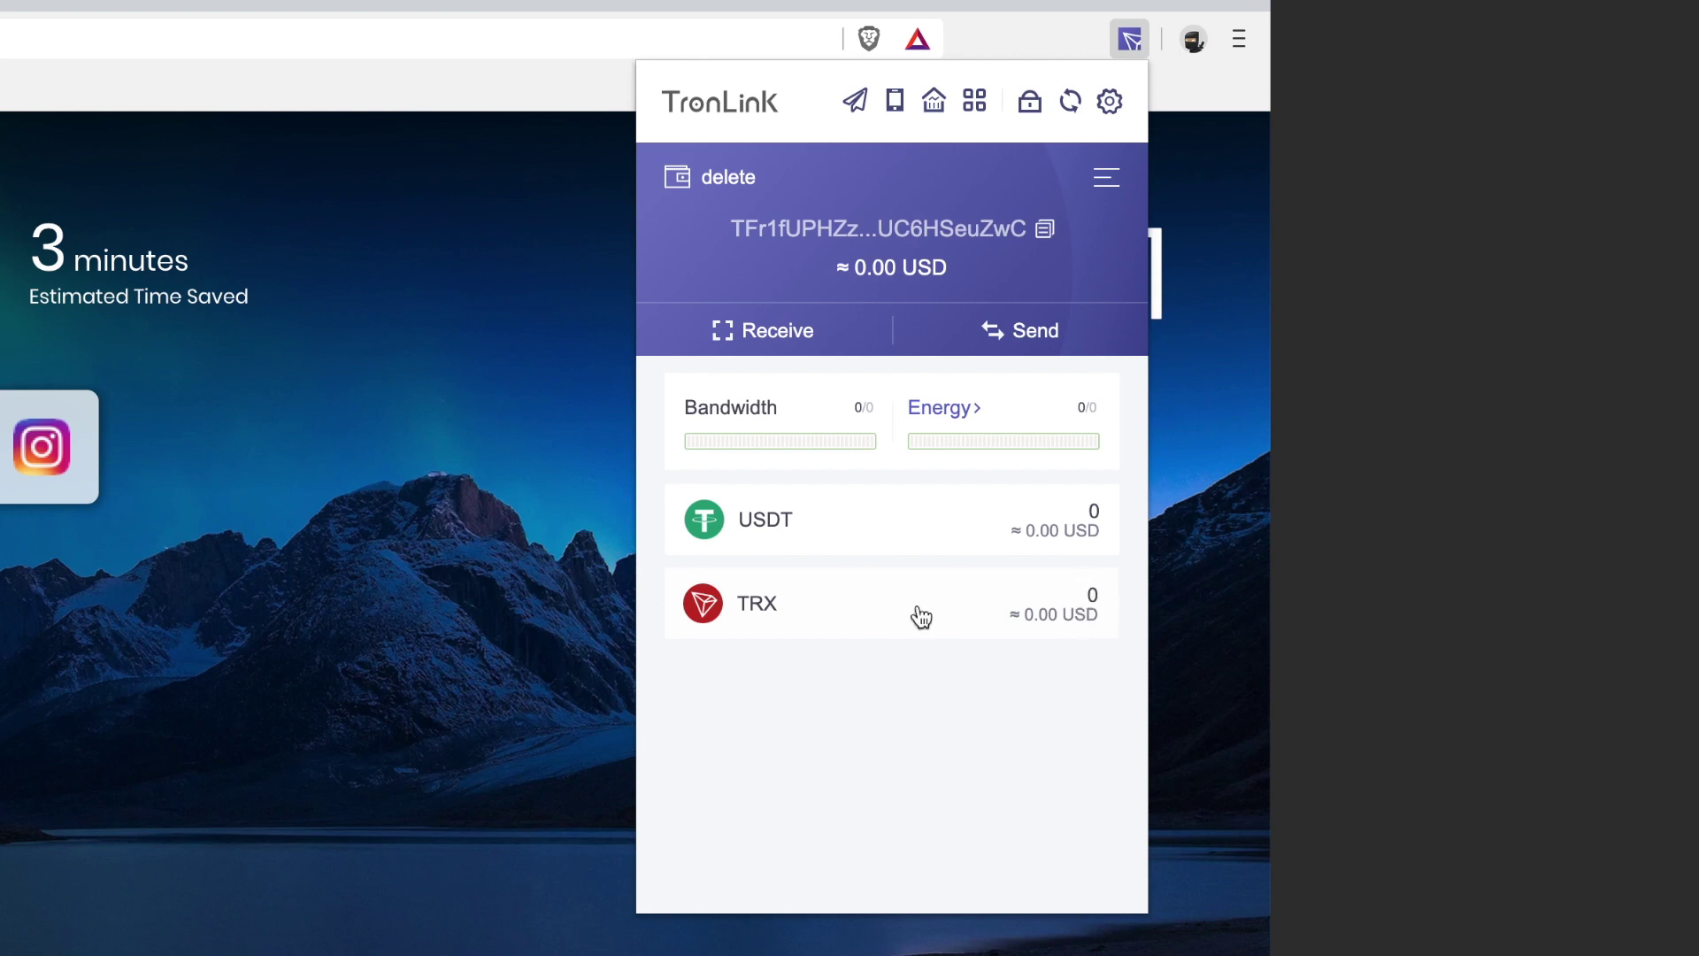
- Copy the wallet's TRX receive address, then go back to the main wallet view
click(767, 333)
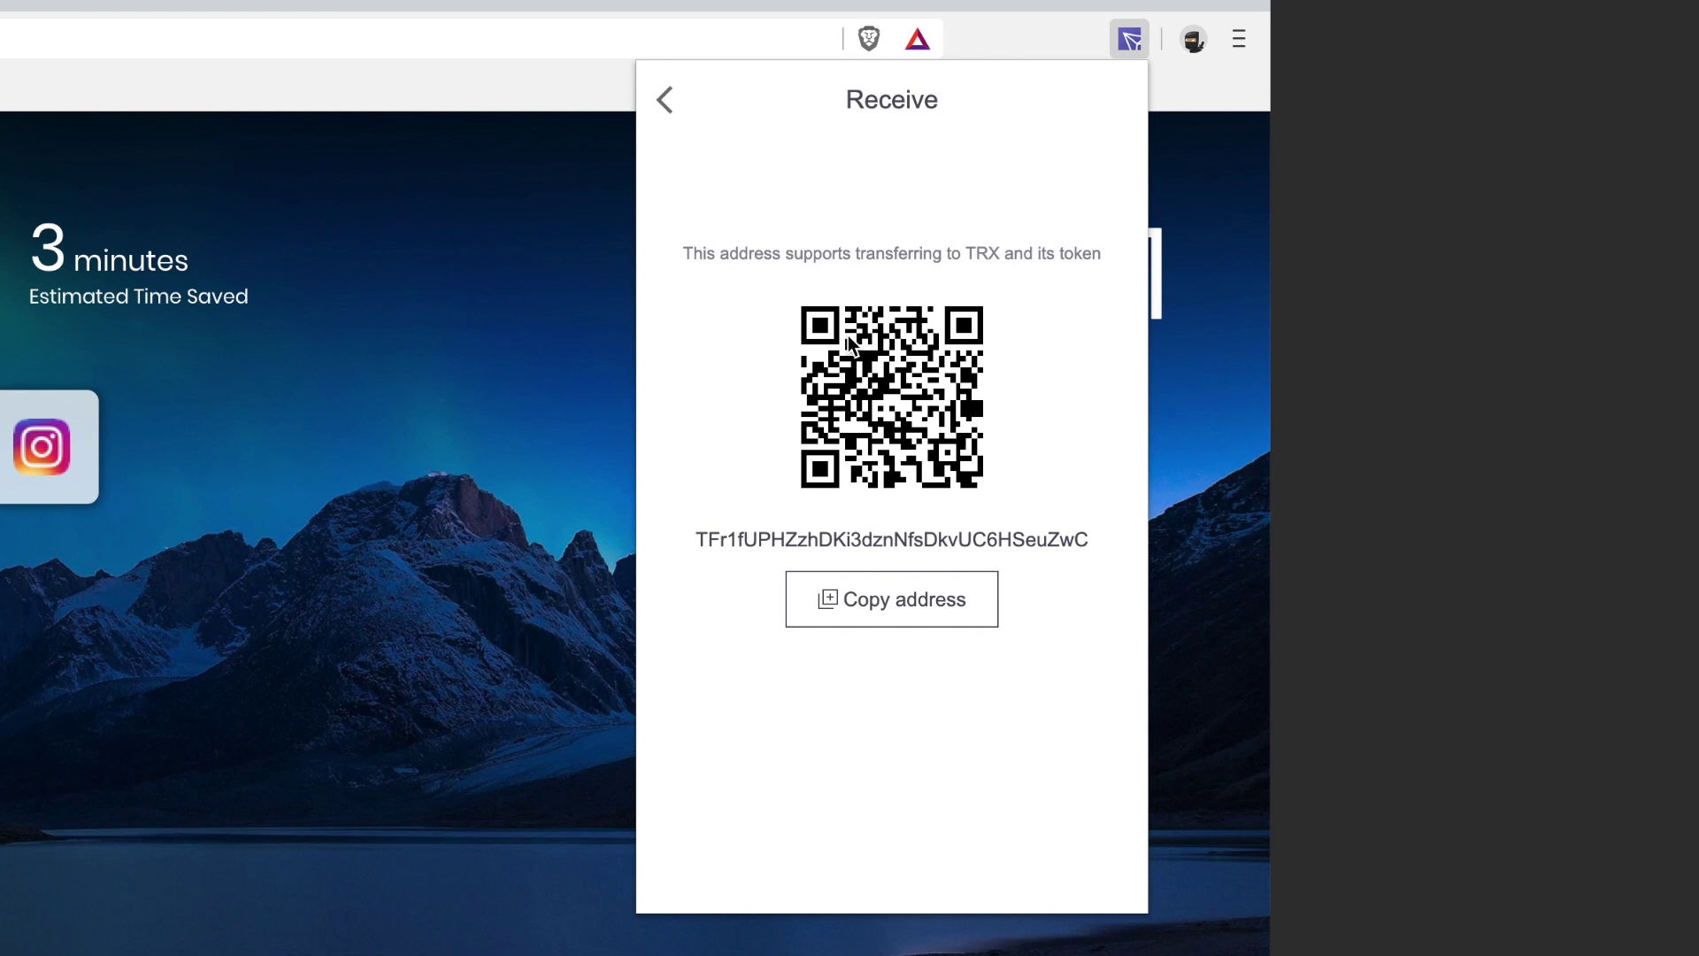
click(906, 591)
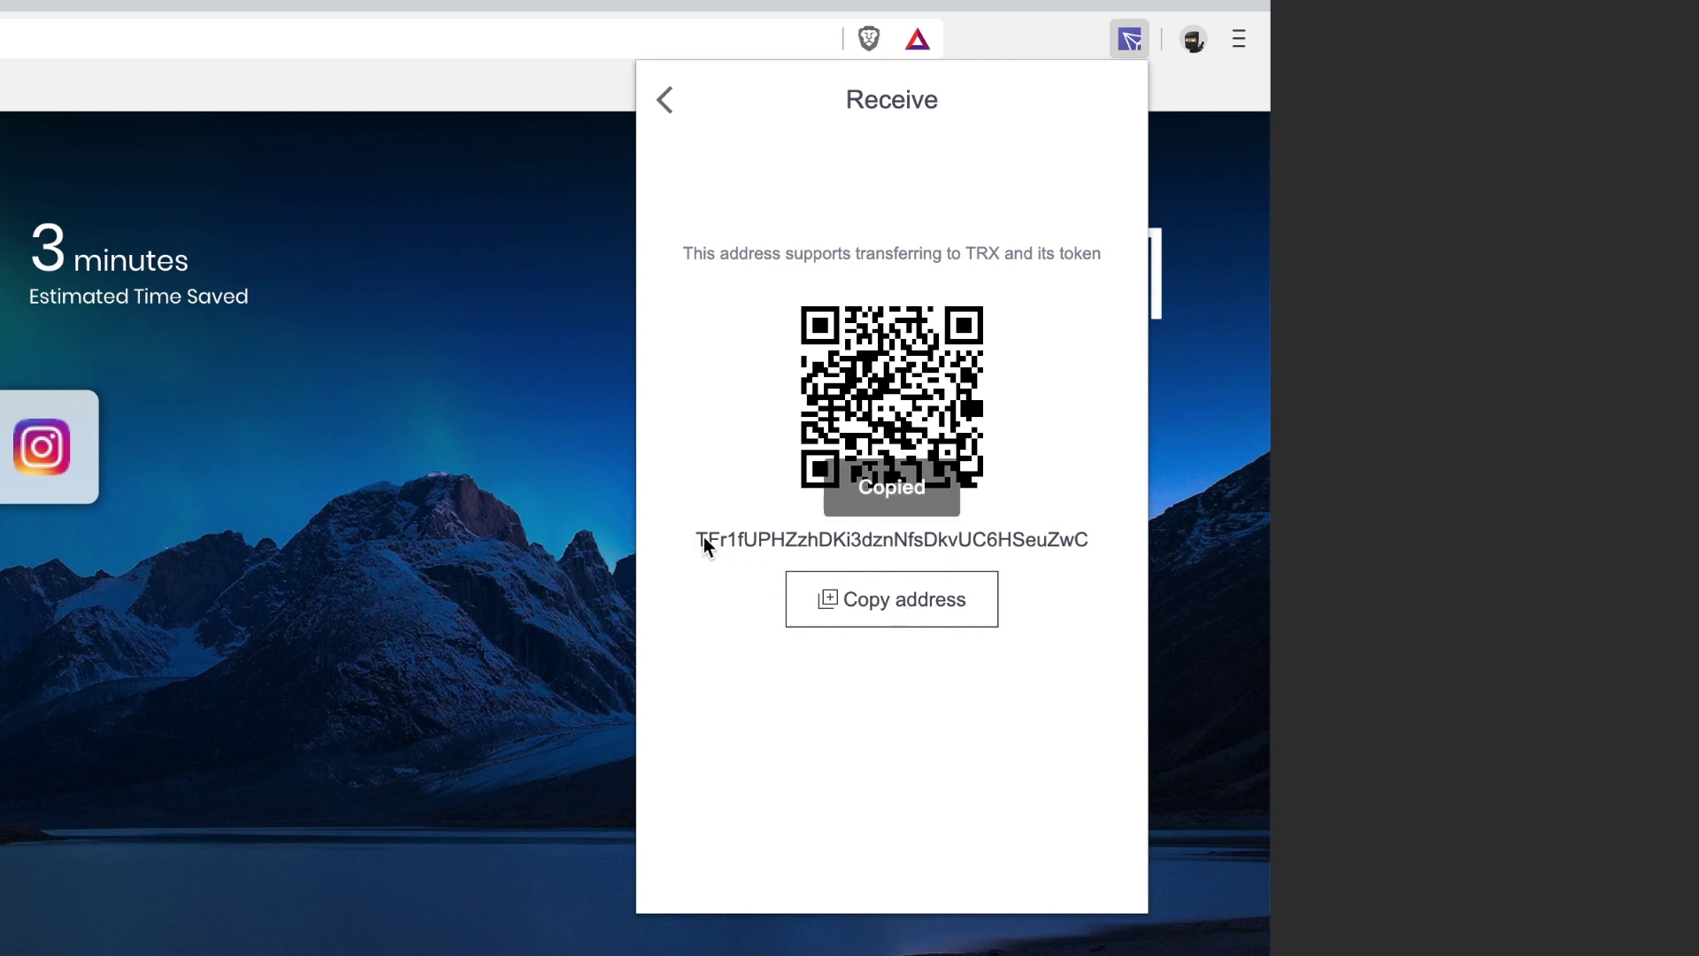
click(873, 598)
click(668, 108)
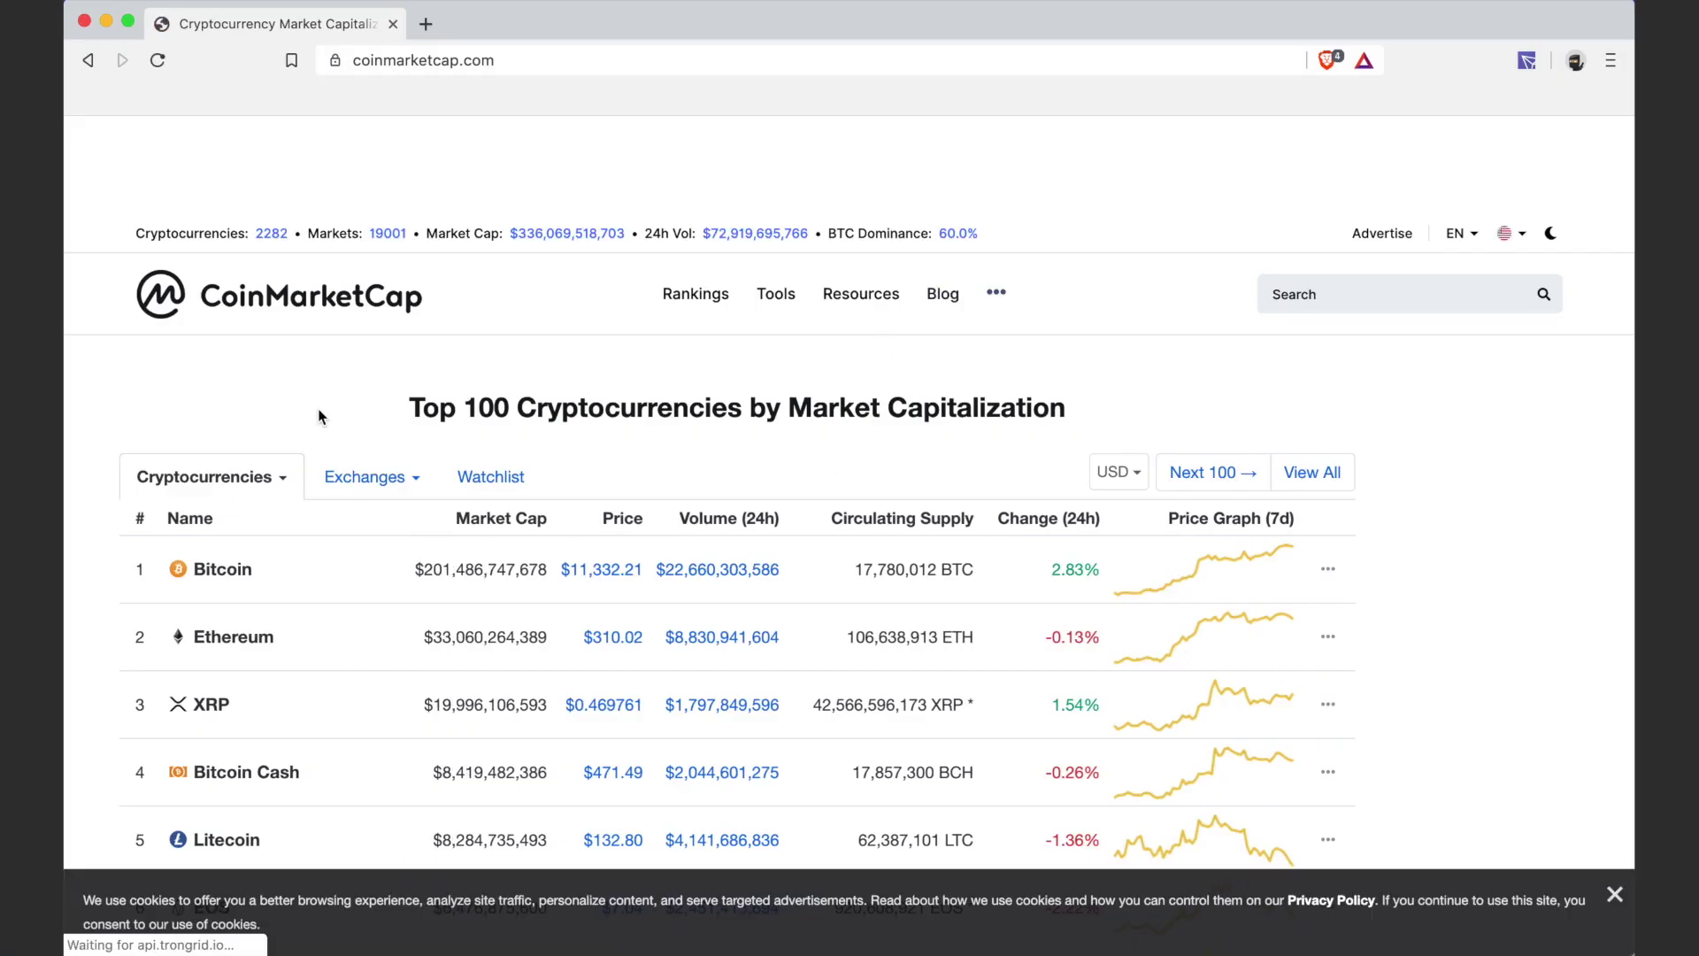
scroll(320, 417, down, 3)
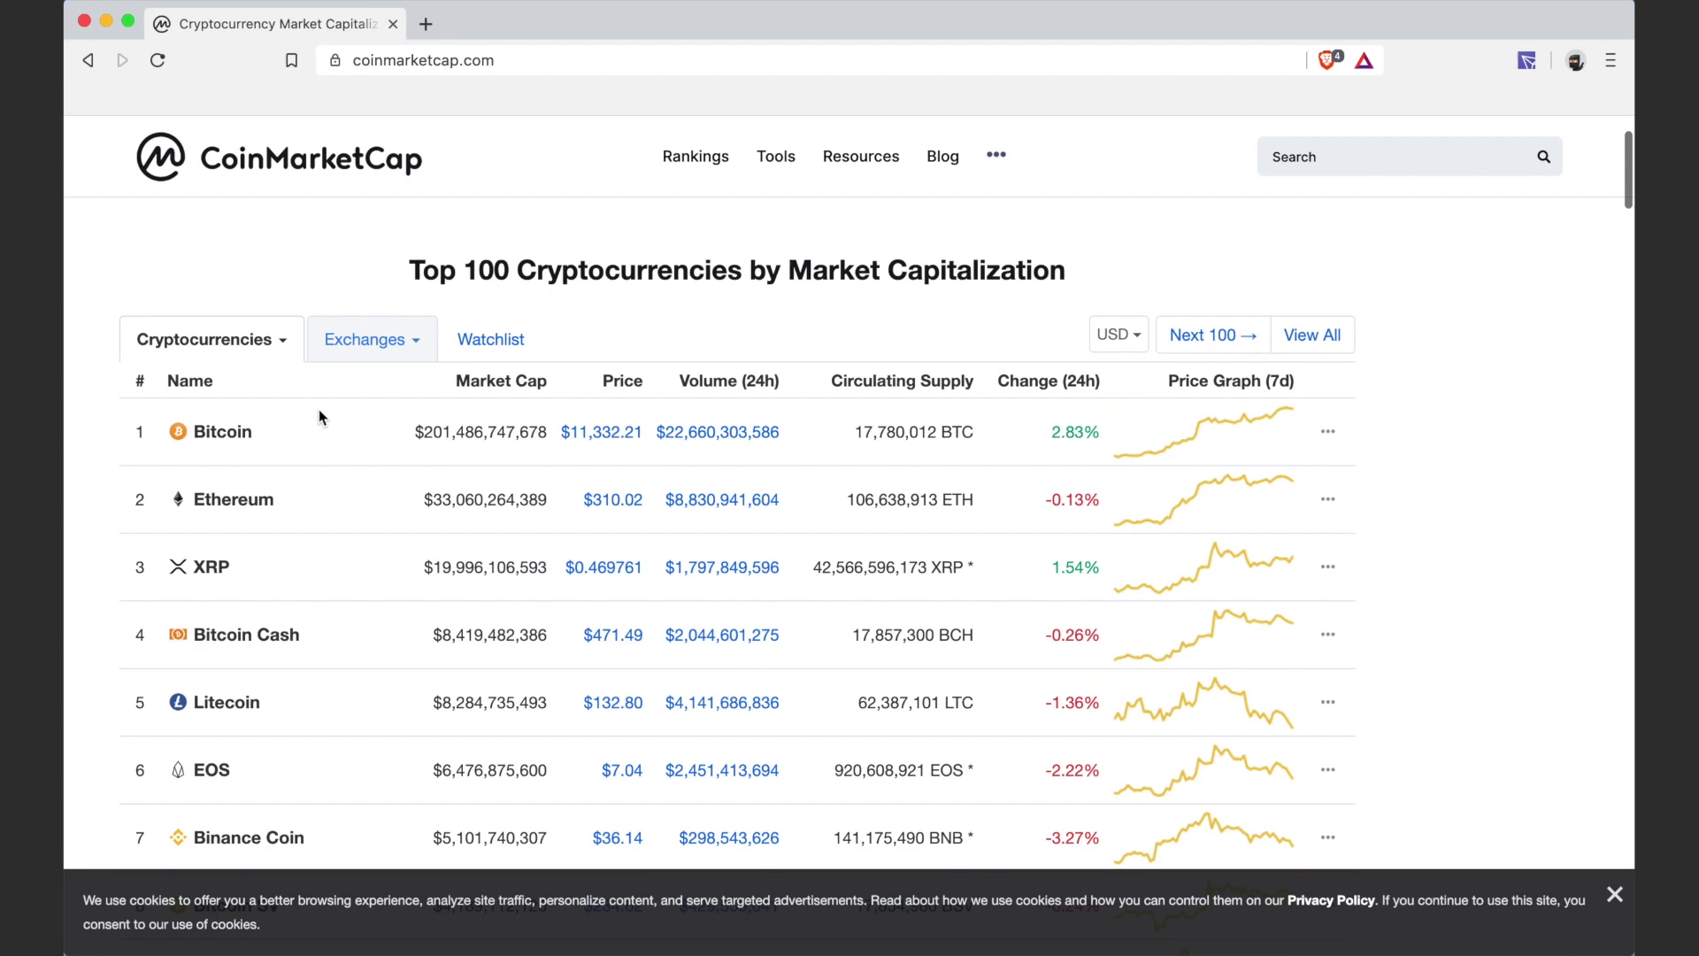
scroll(318, 415, down, 3)
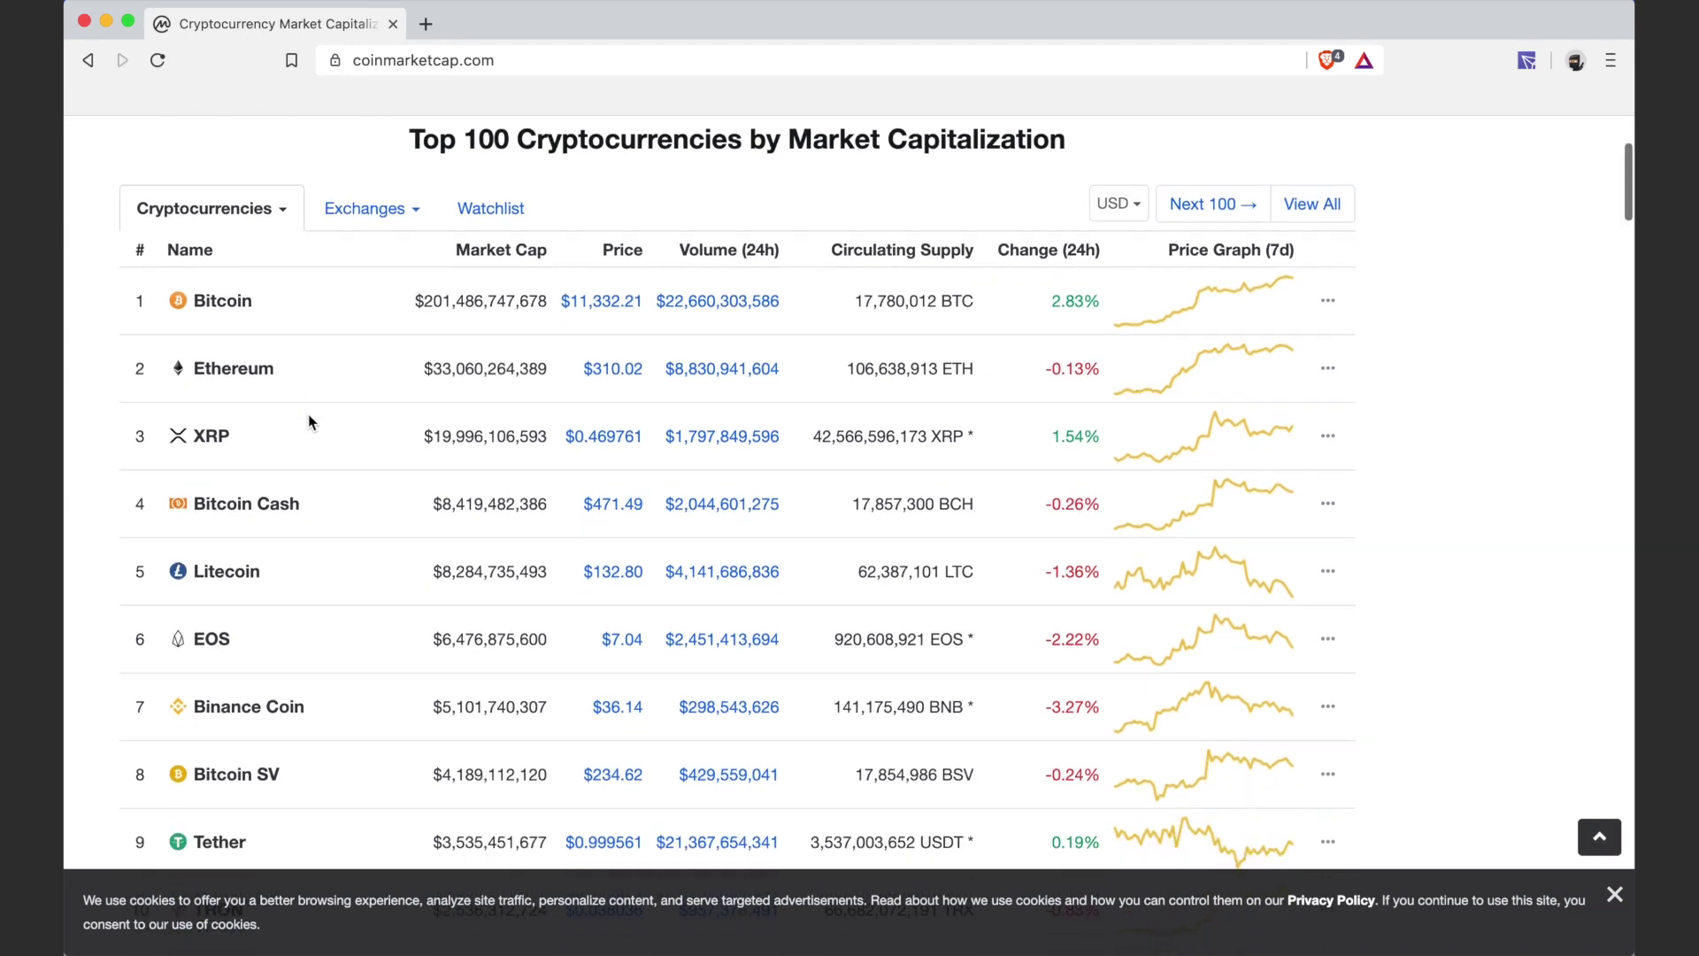
scroll(311, 422, down, 2)
scroll(334, 503, down, 2)
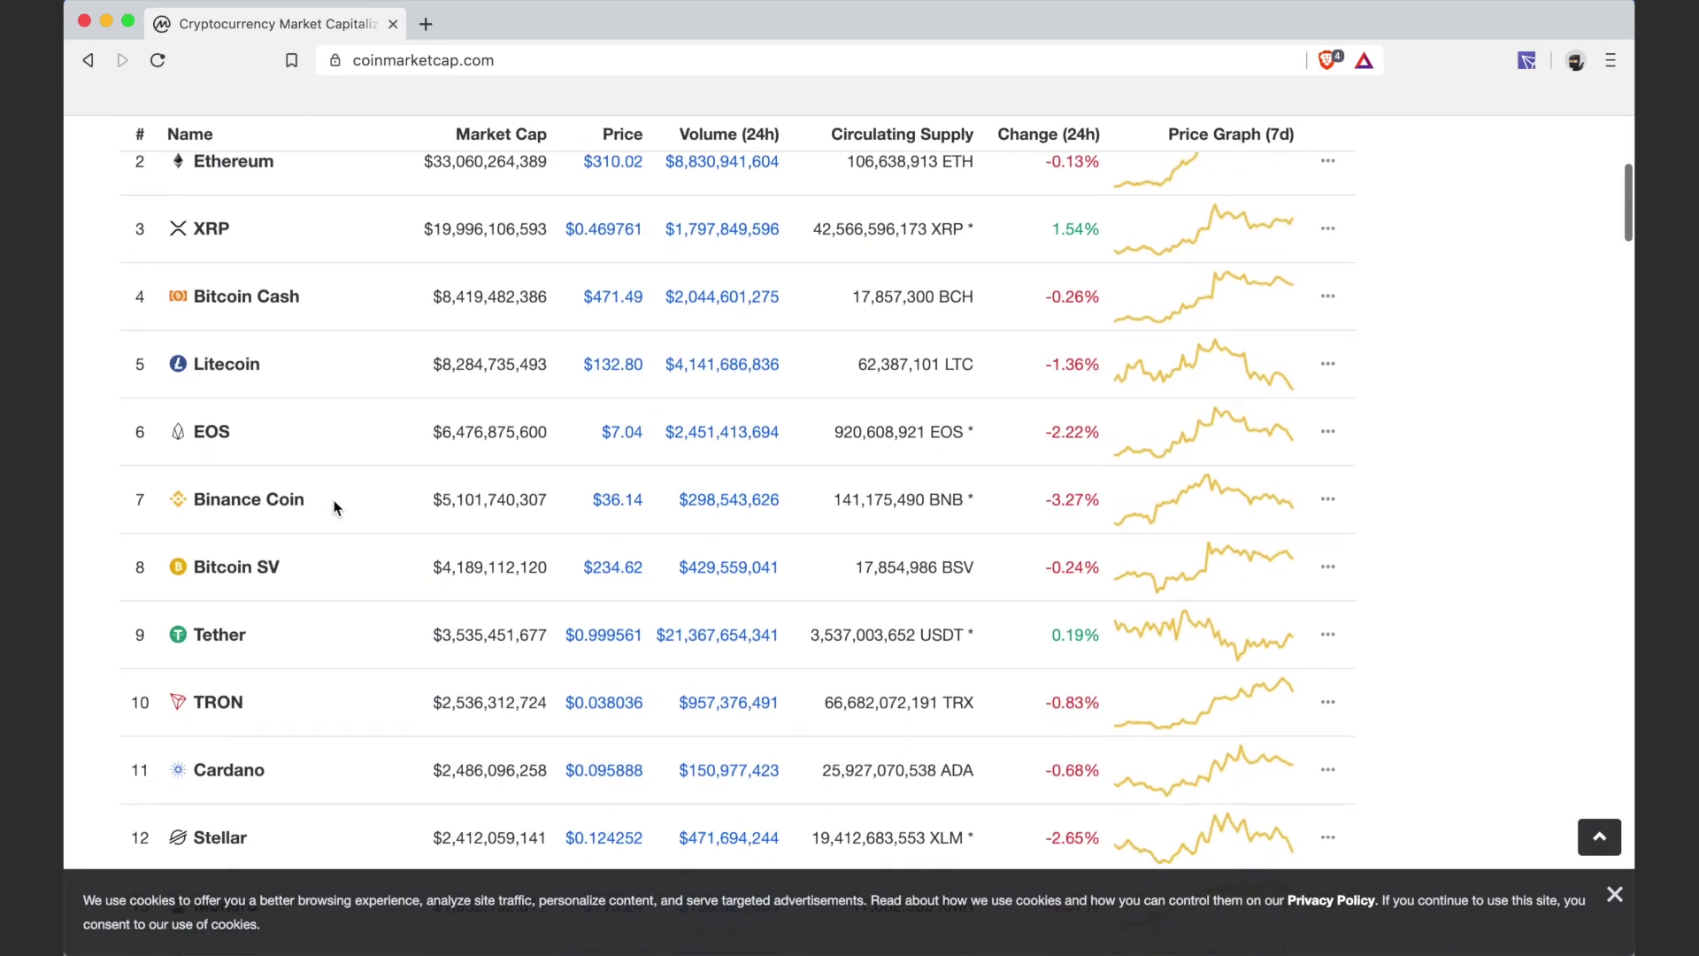
scroll(337, 513, down, 4)
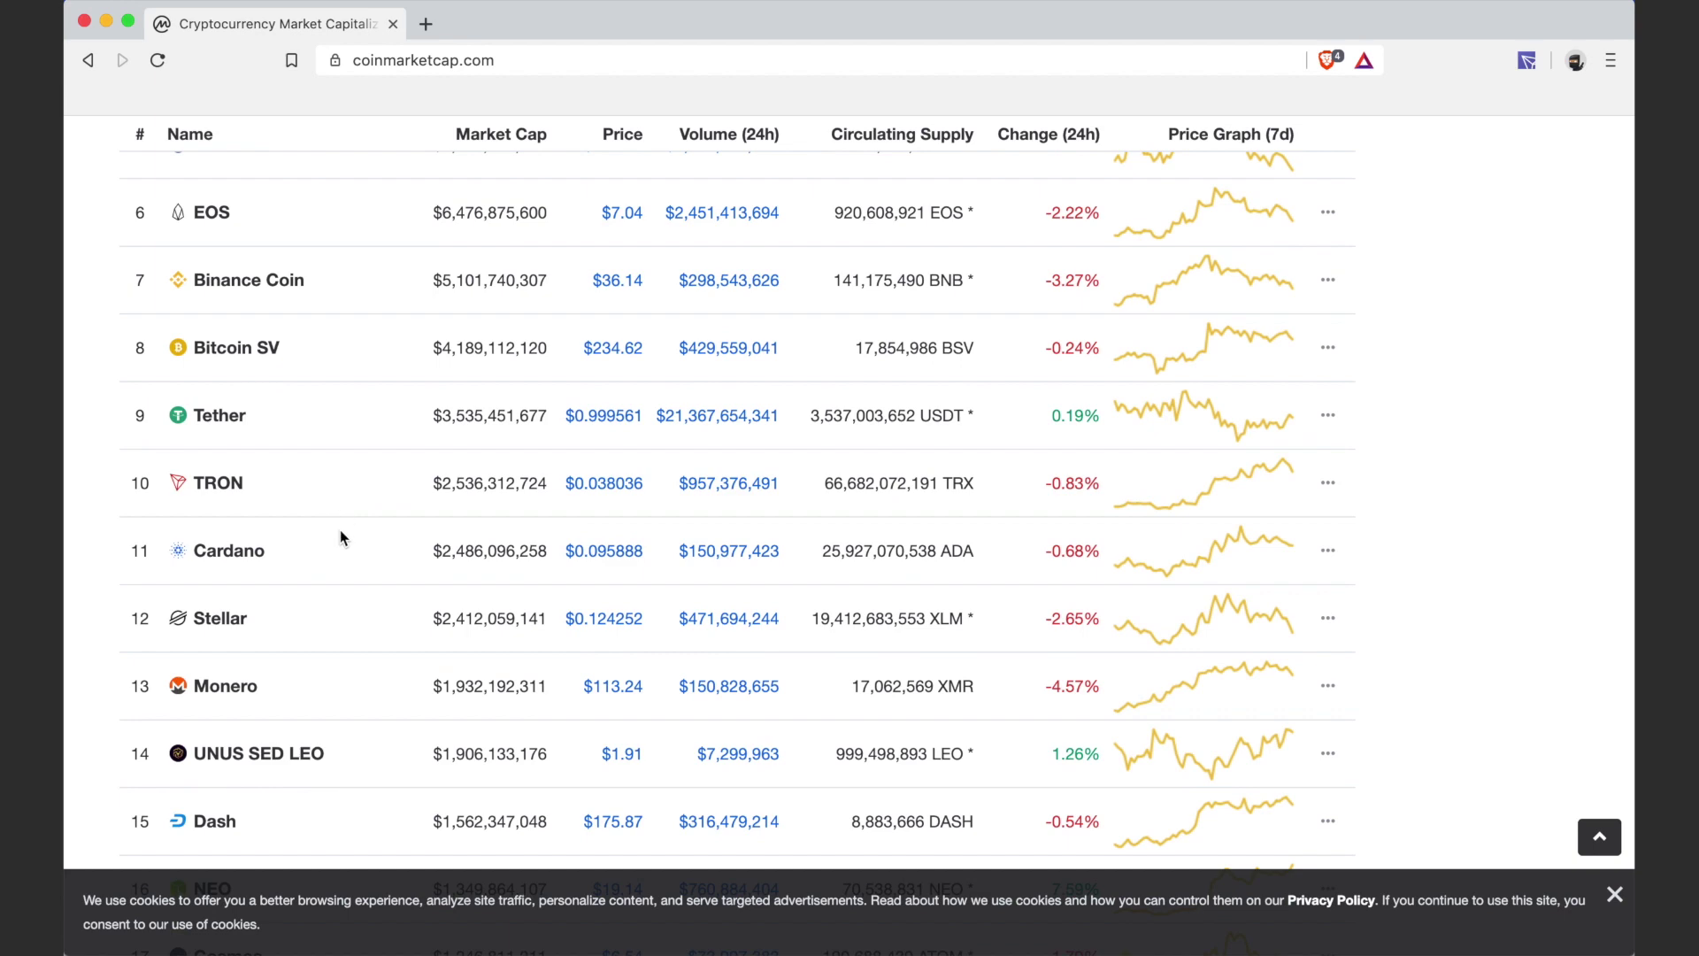
scroll(332, 533, down, 10)
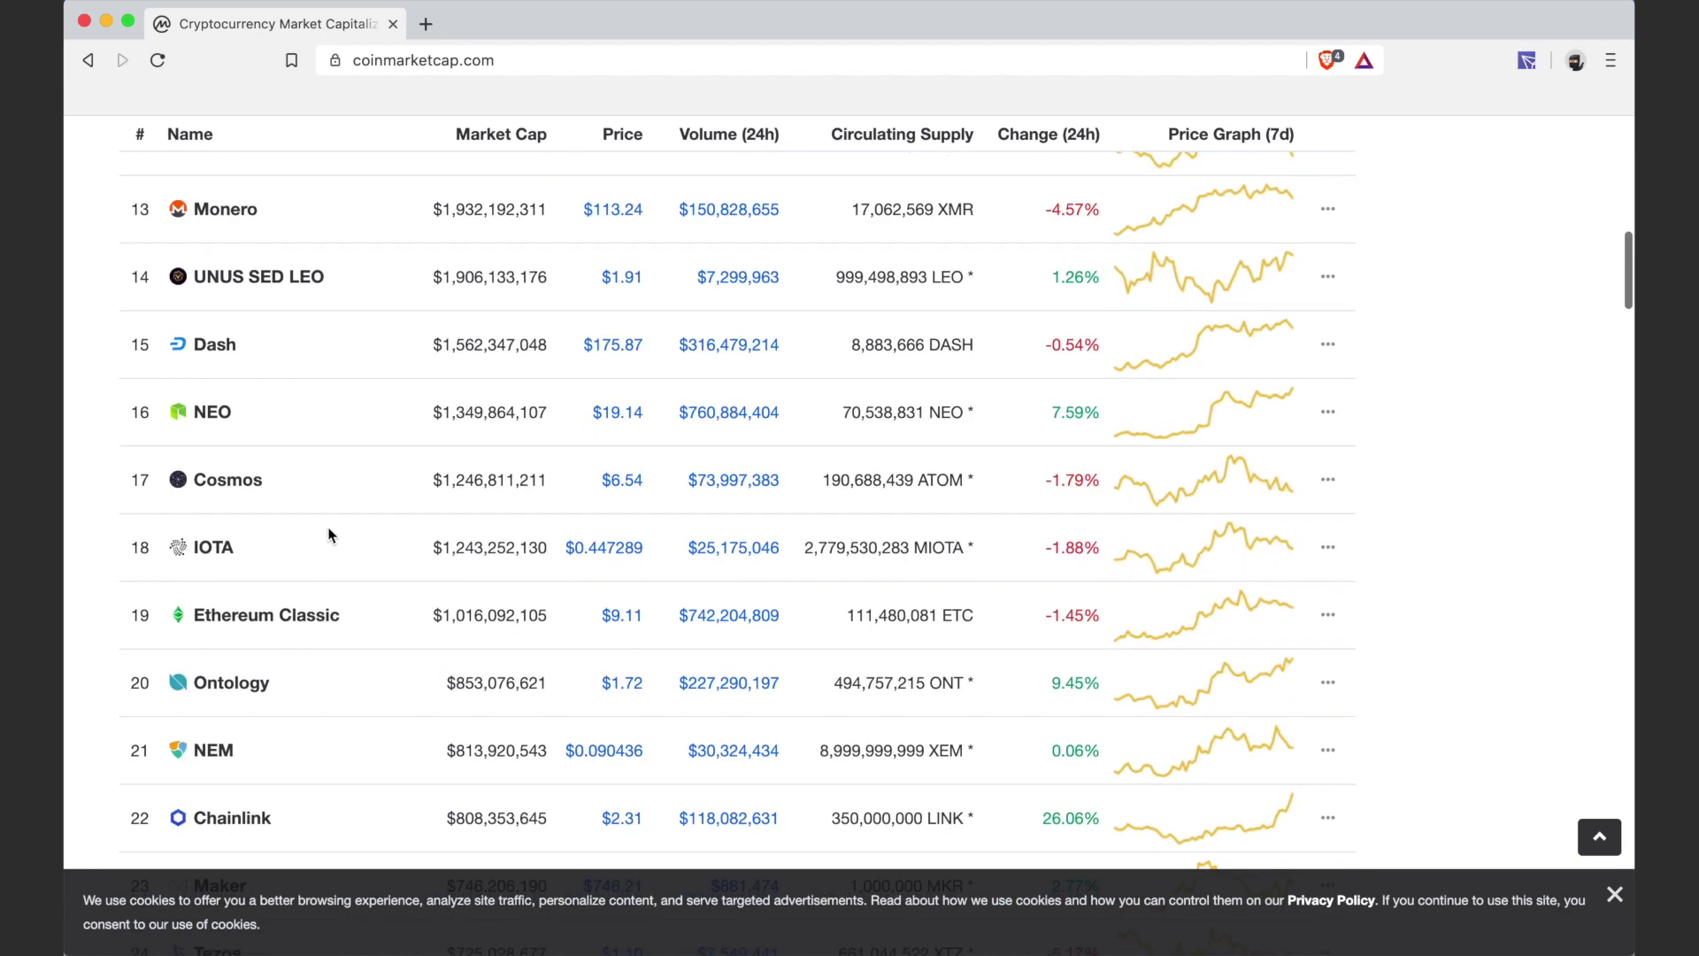
scroll(328, 535, up, 10)
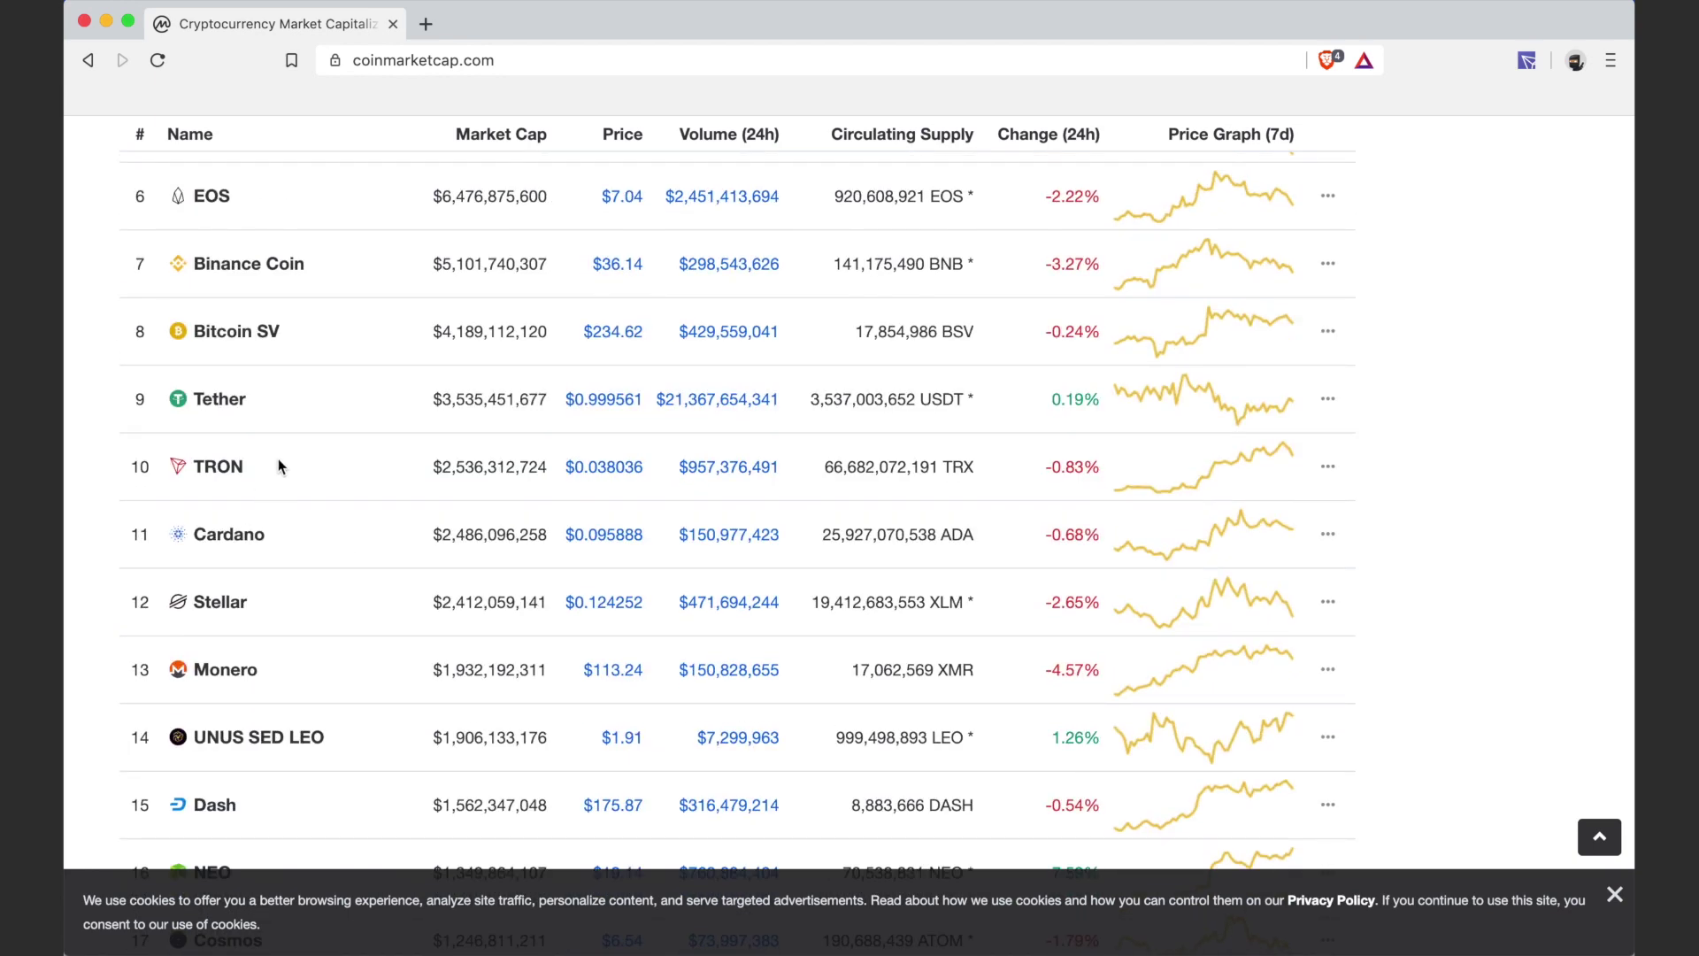
scroll(292, 467, down, 10)
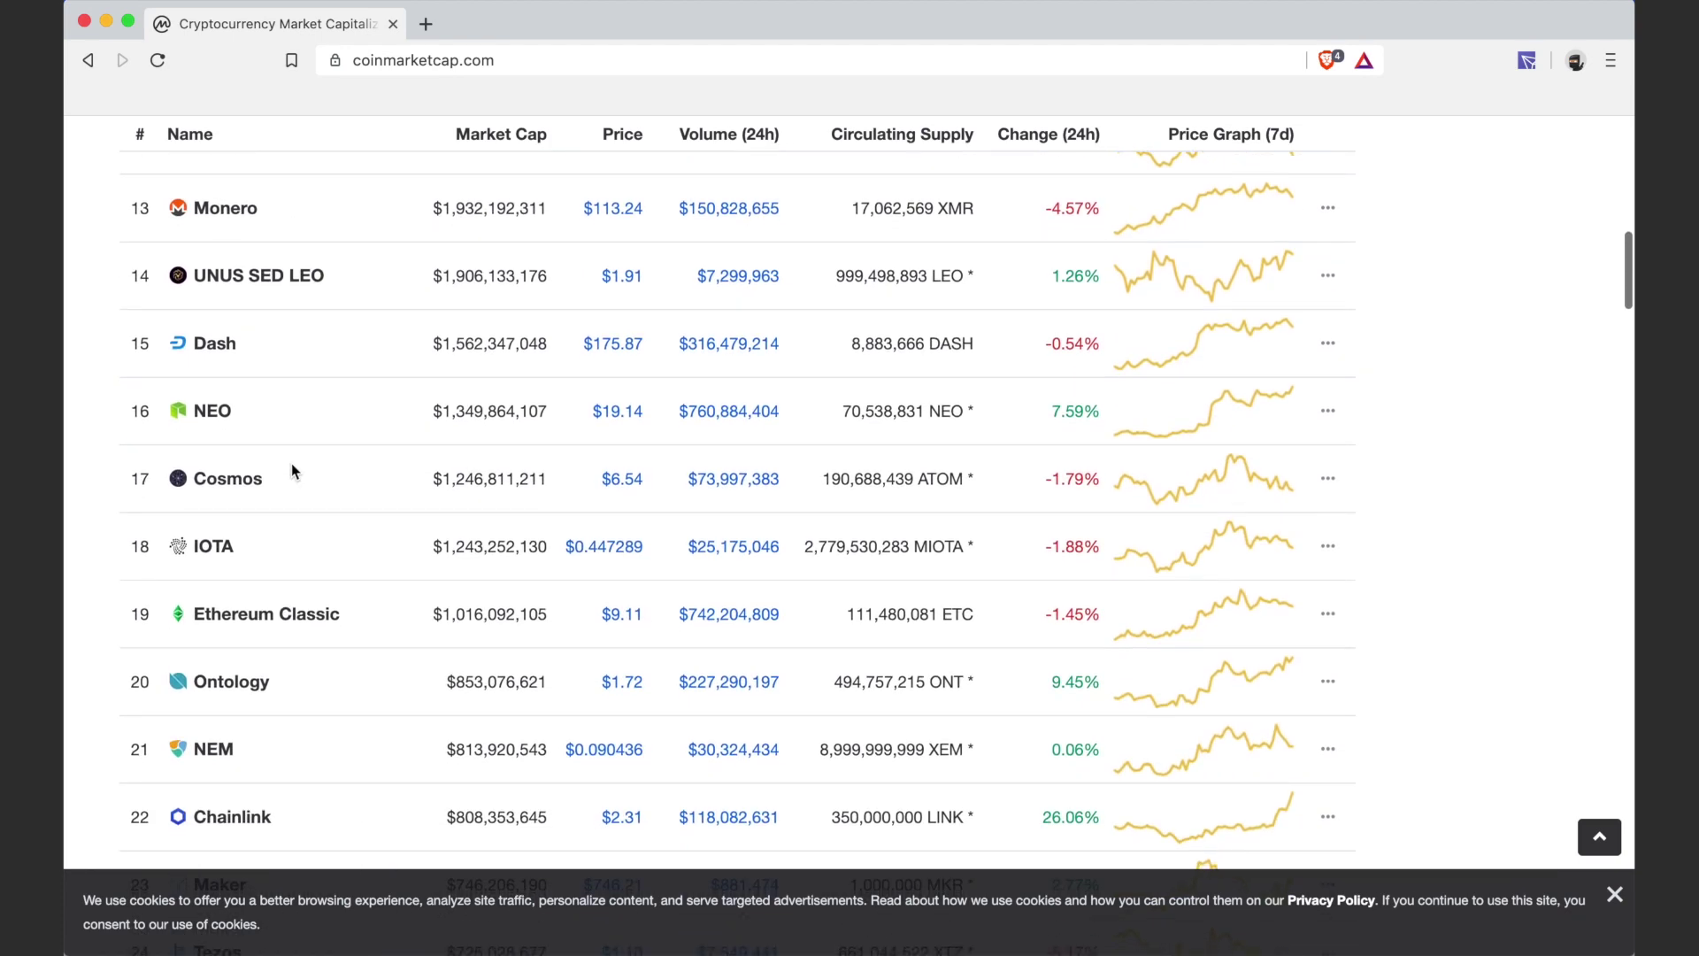
scroll(290, 463, down, 7)
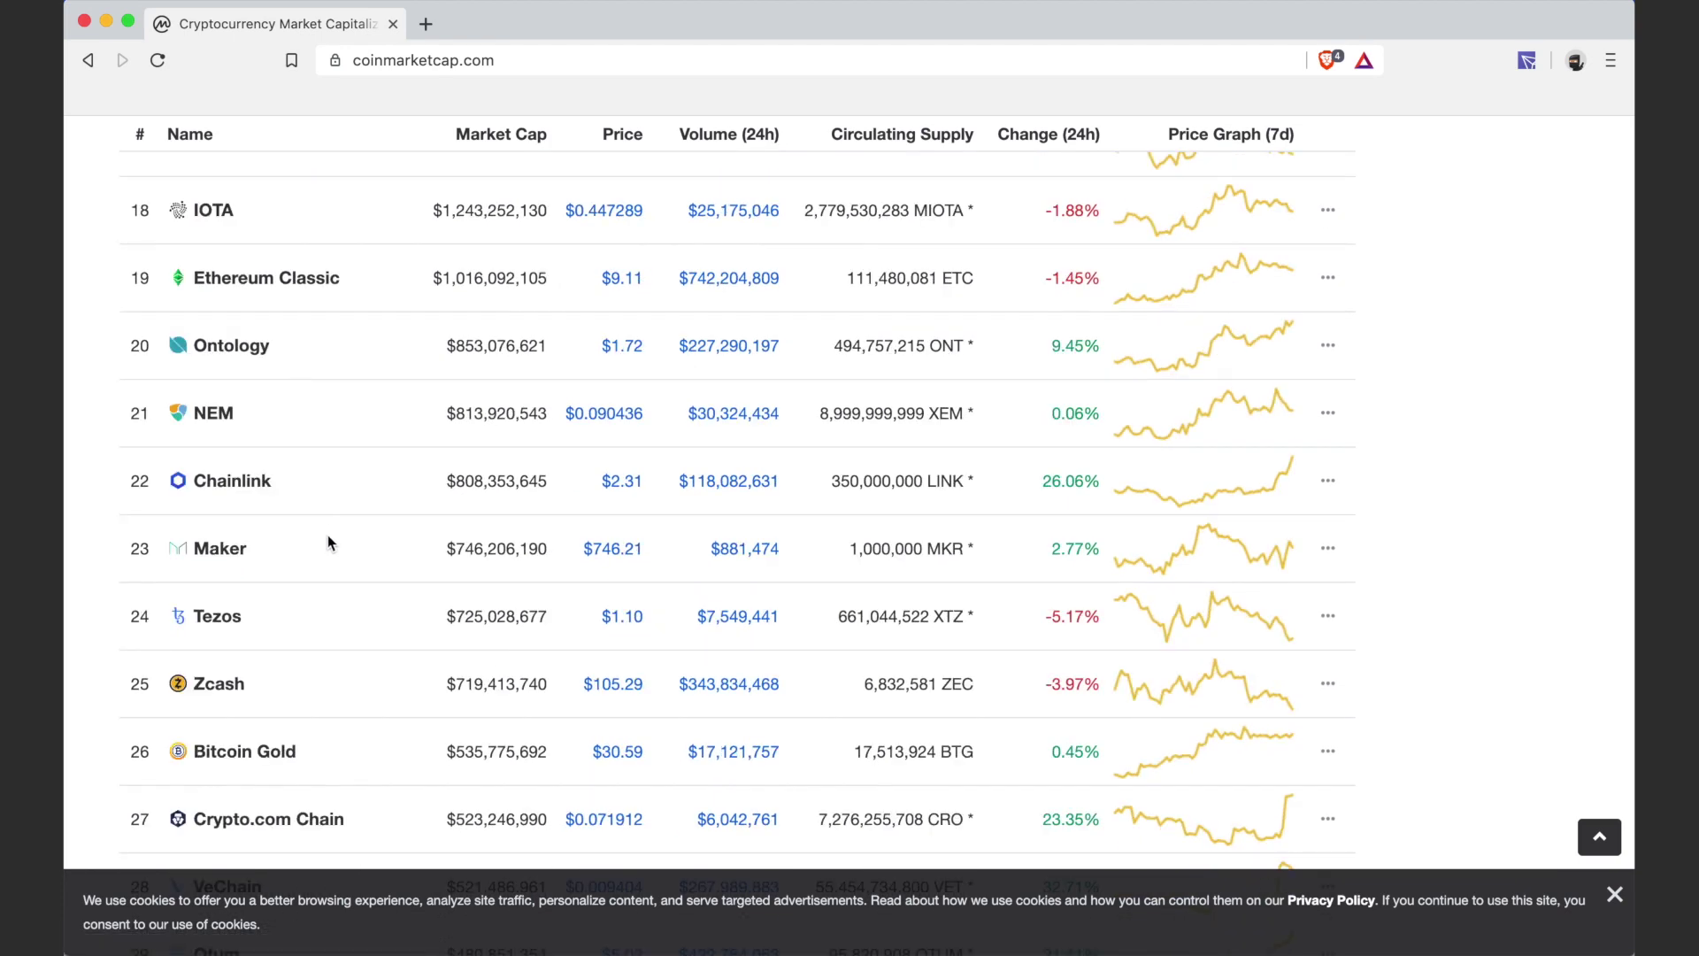
scroll(328, 542, up, 20)
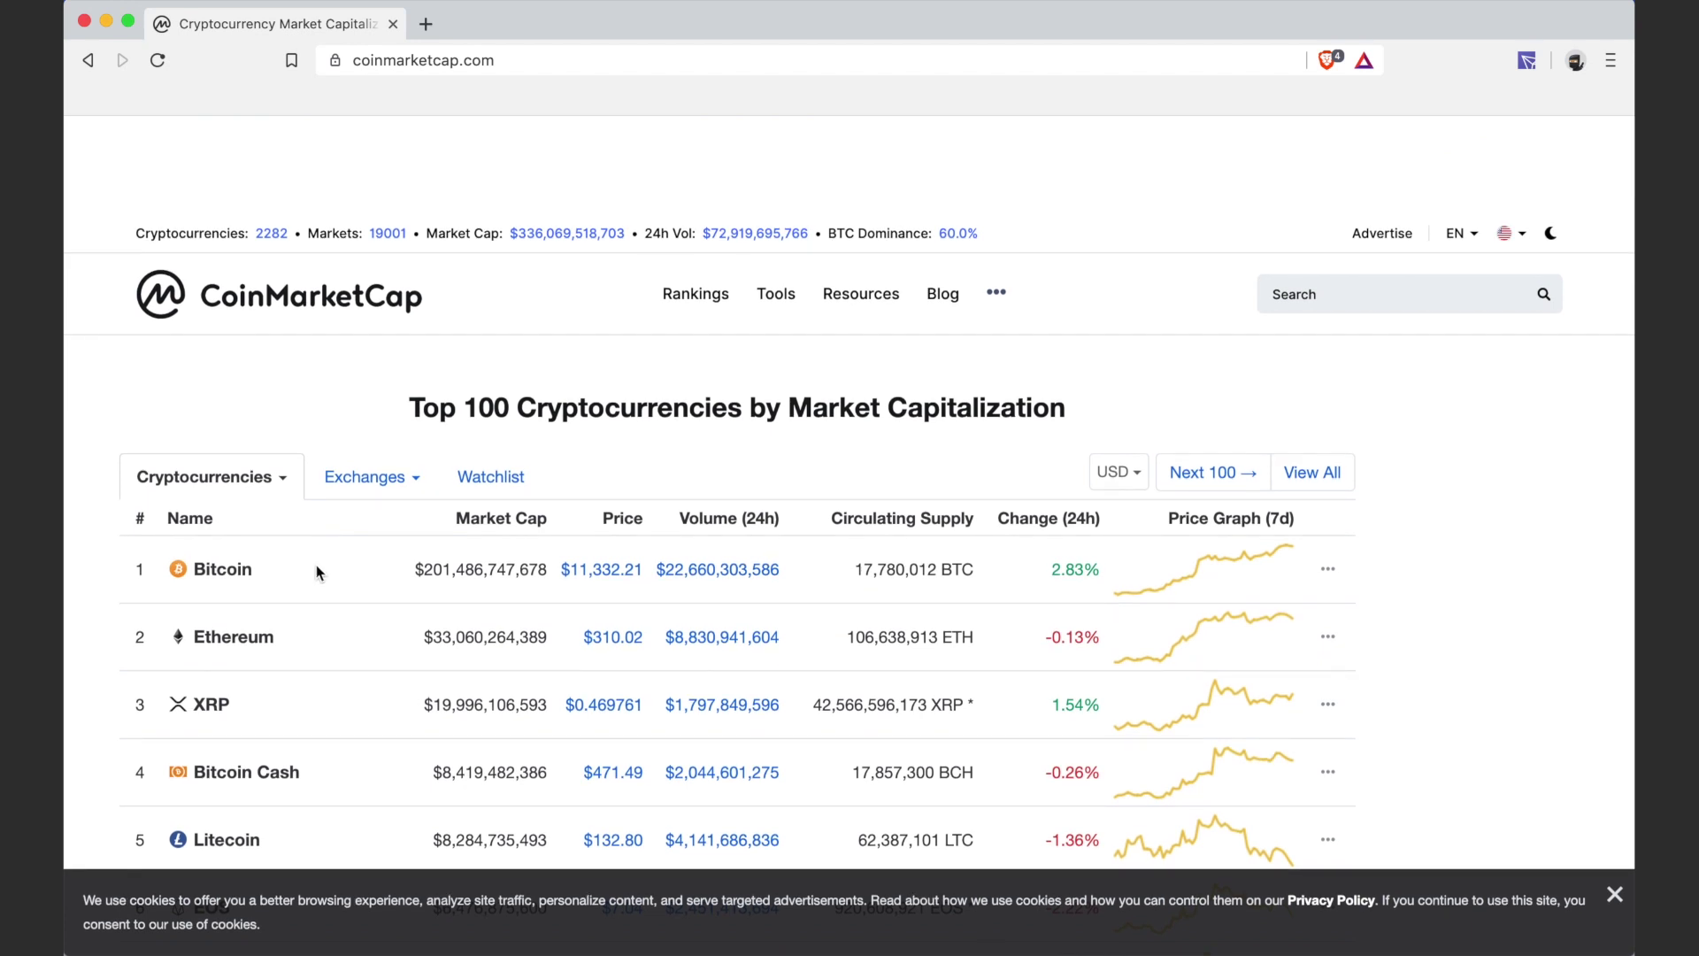
scroll(315, 571, down, 5)
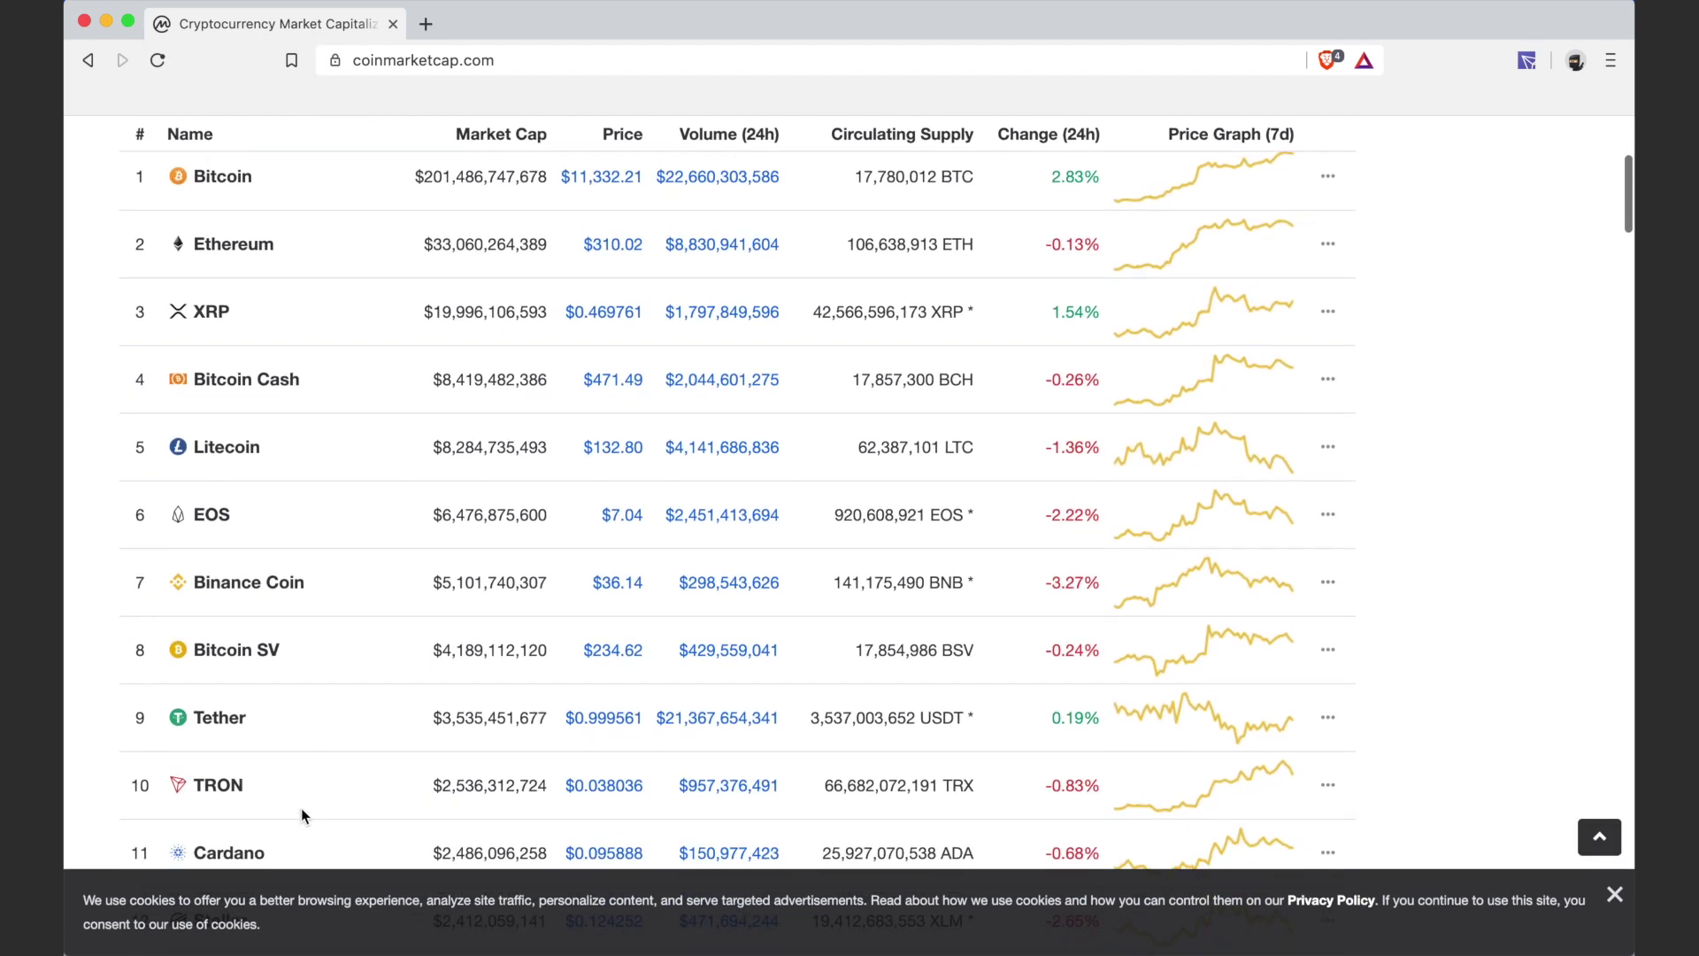